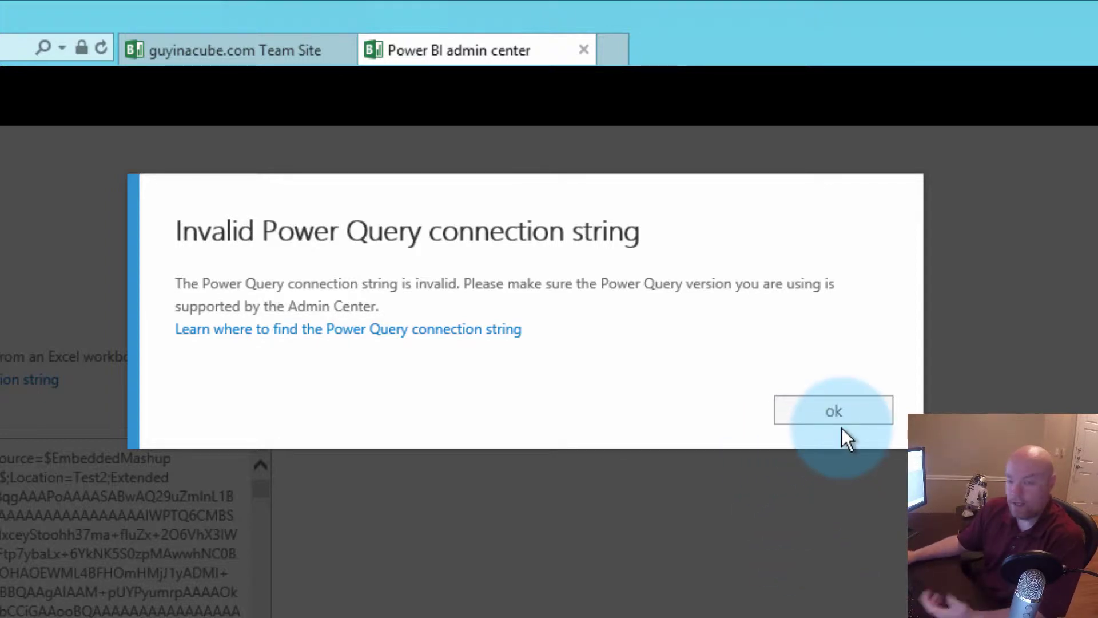
- Dismiss the invalid connection string error, then select and copy the whole pasted string
left_click(835, 412)
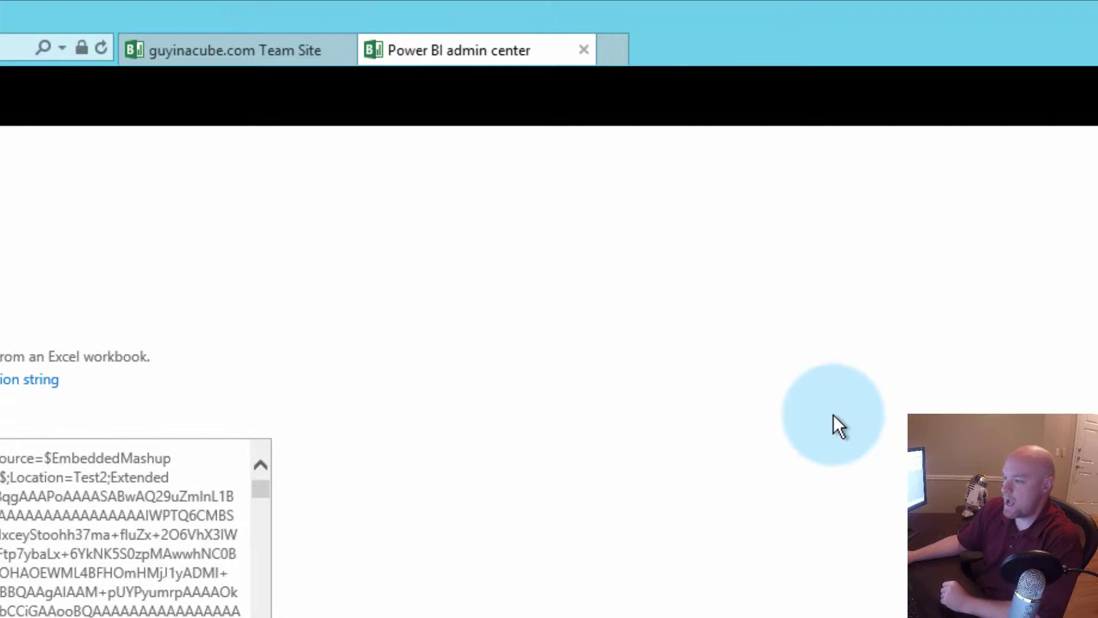
left_click(0, 520)
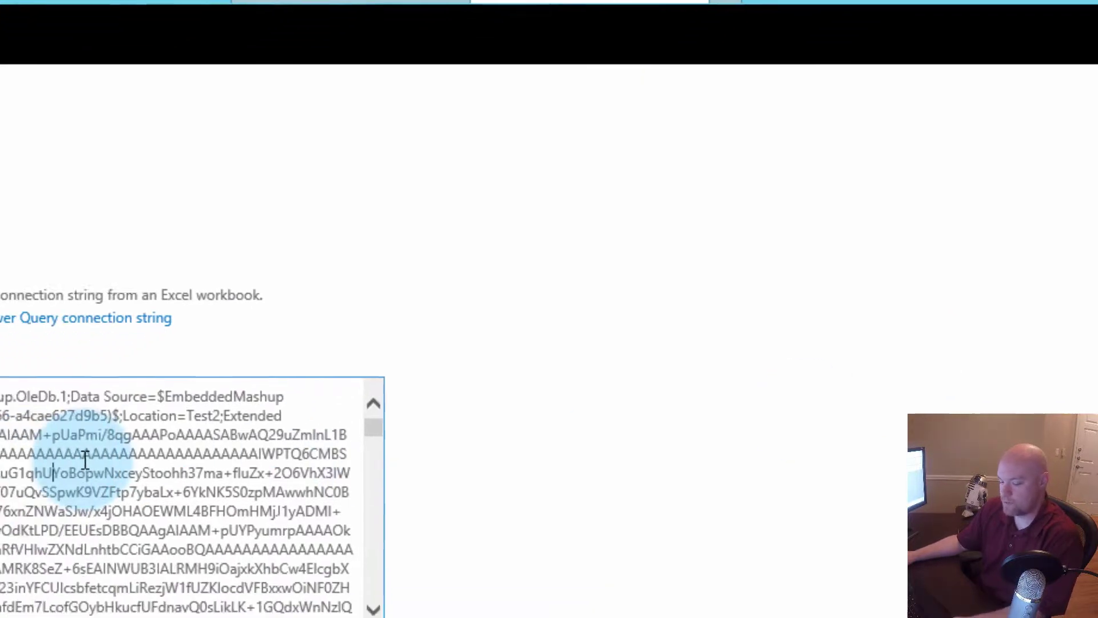
key("ctrl+a")
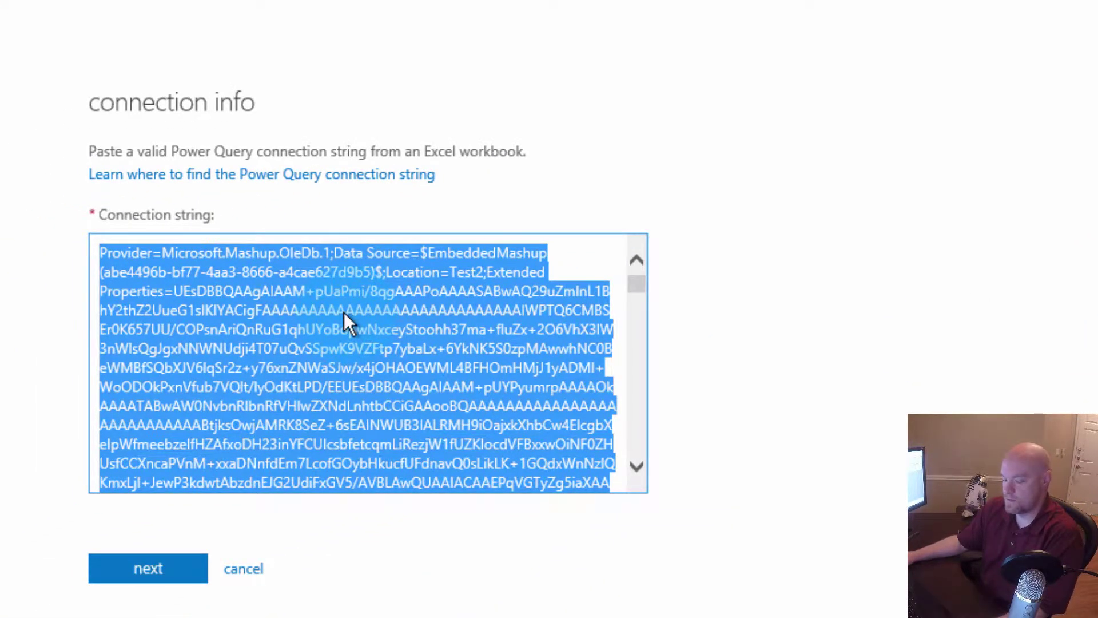
- Launch TextPad and paste the copied string into Document1, ending at column 32769
type("textpad")
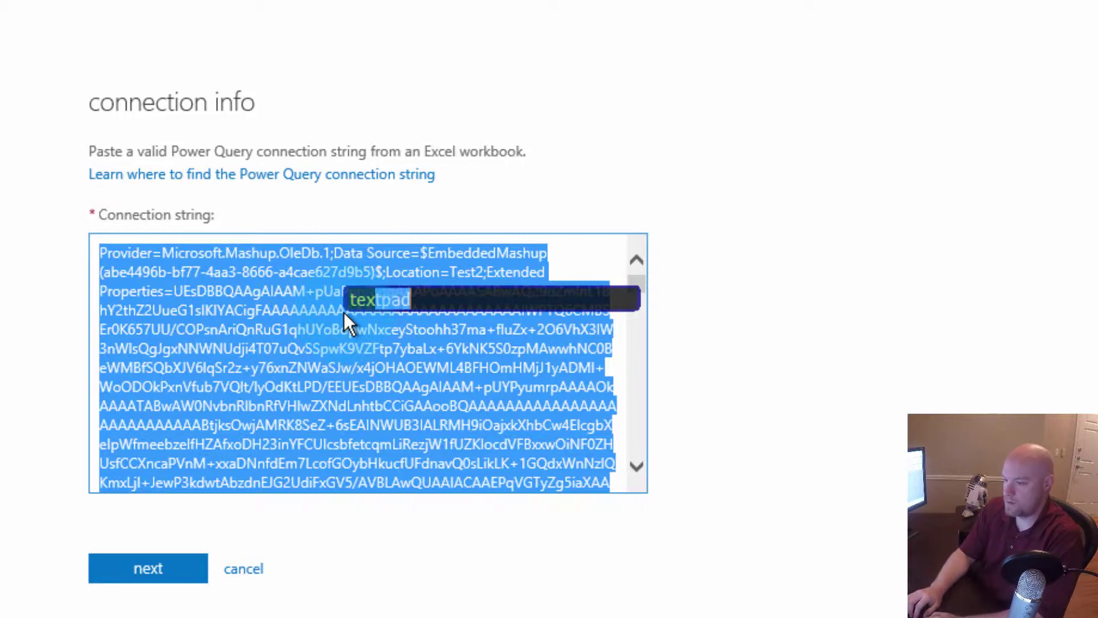
key("Return")
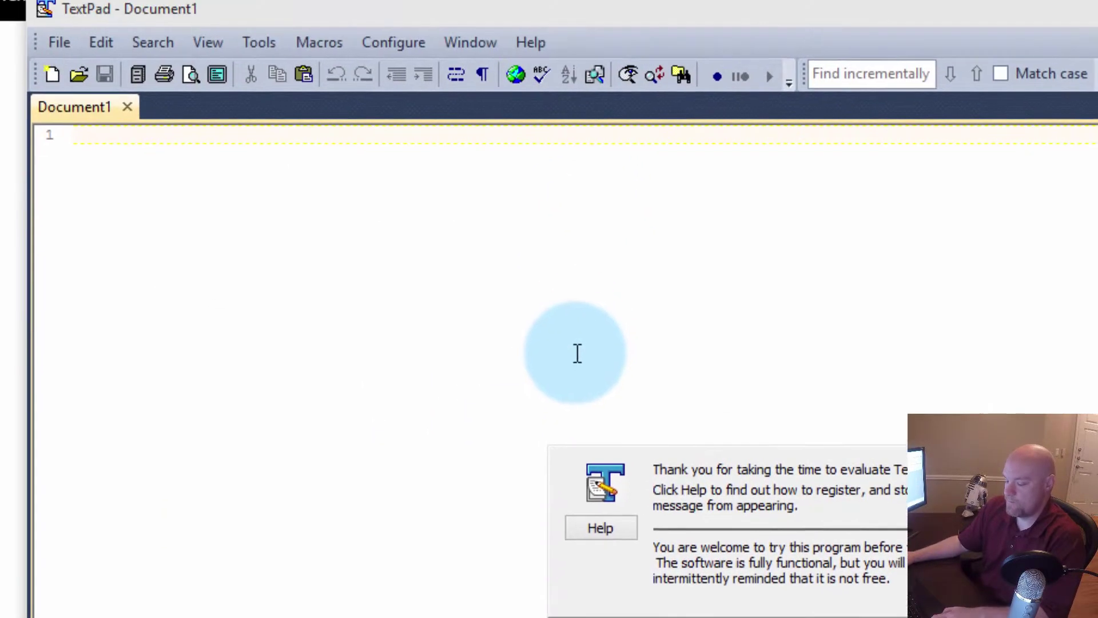
key("ctrl+v")
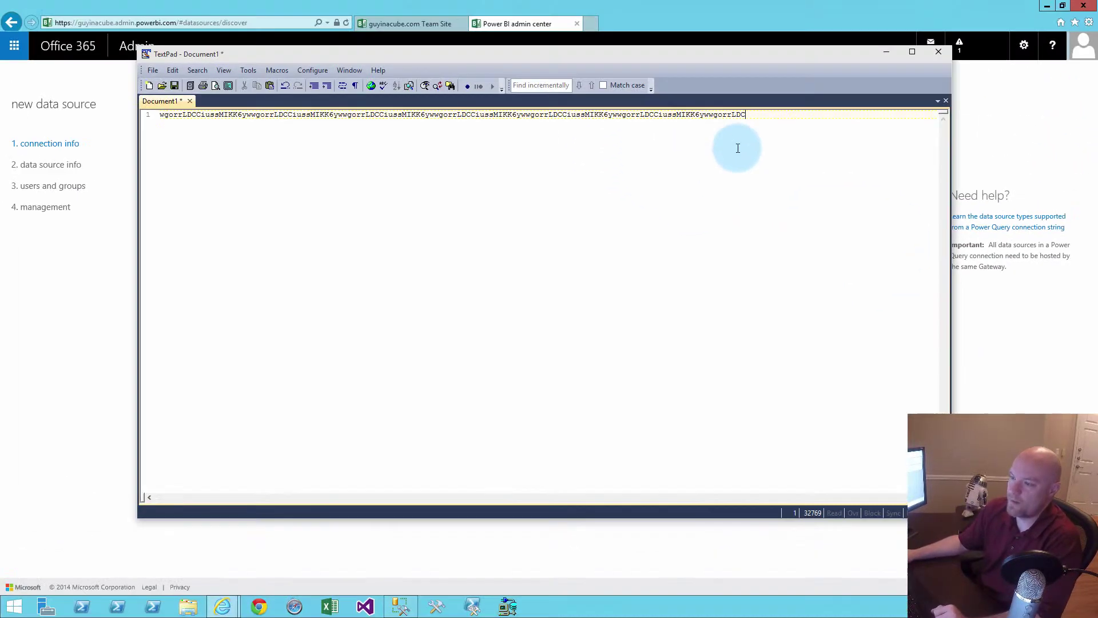
- Open Power Query Test.xlsx from the desktop and list its Workbook Connections
key("super+d")
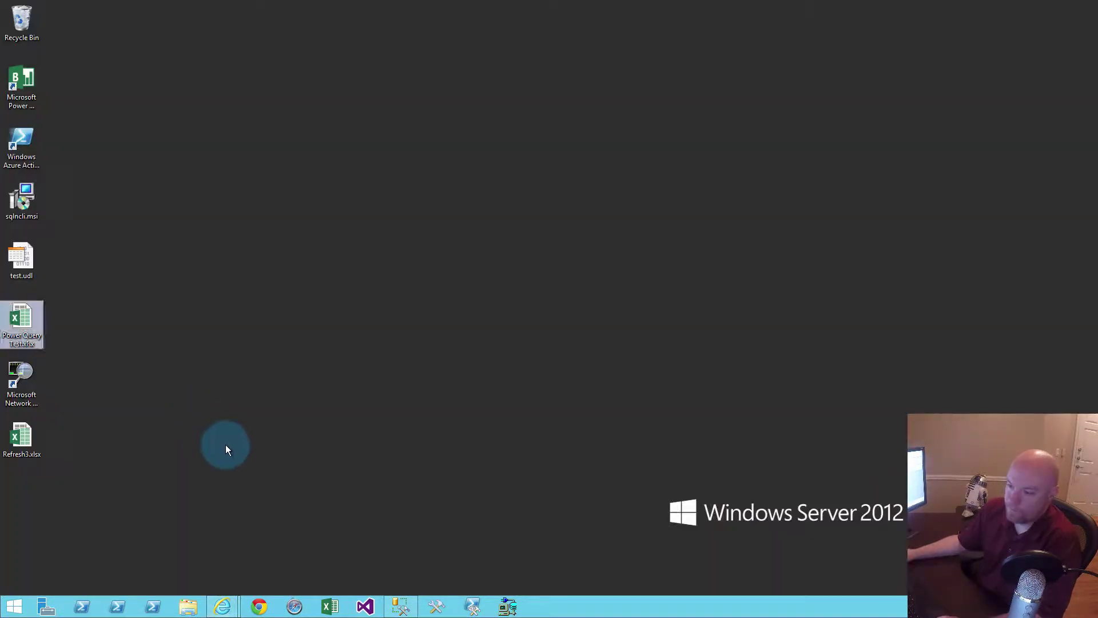
double_click(22, 314)
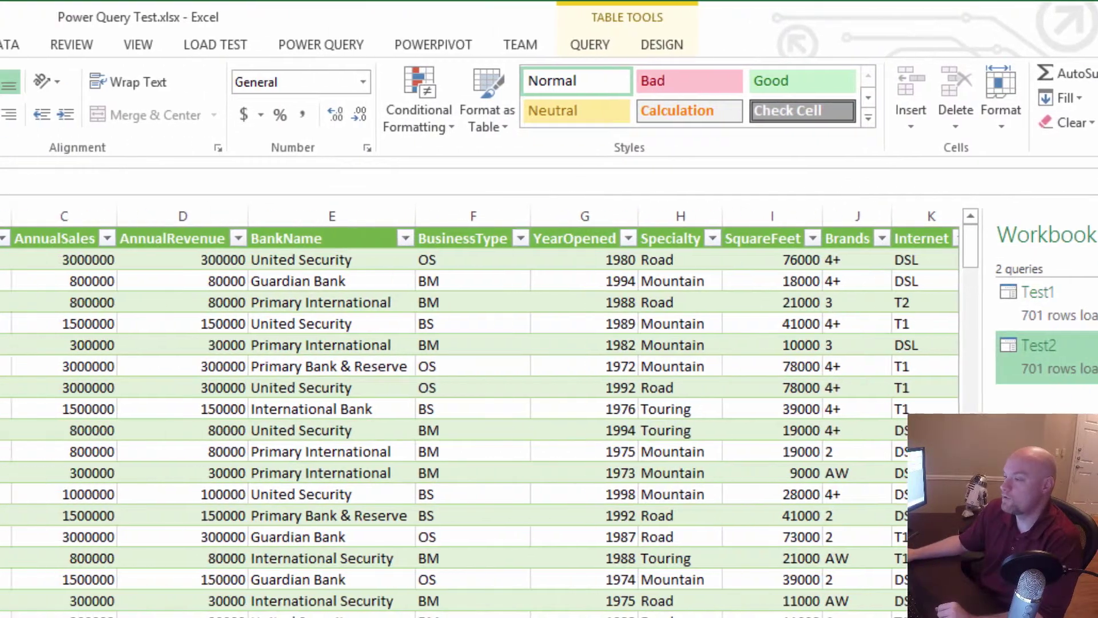
left_click(328, 43)
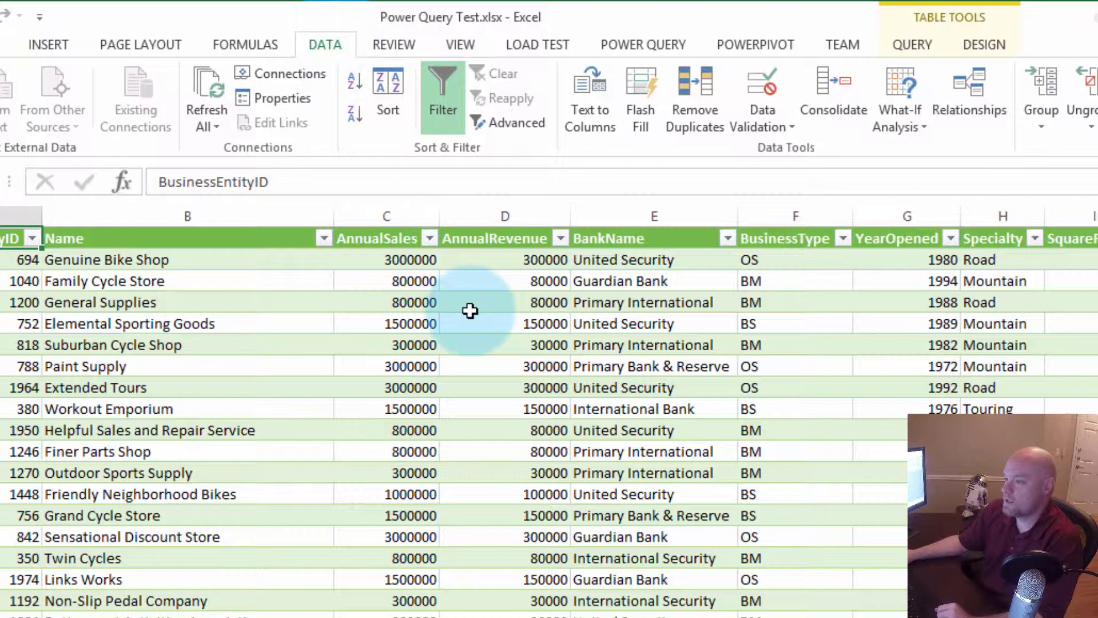
left_click(275, 76)
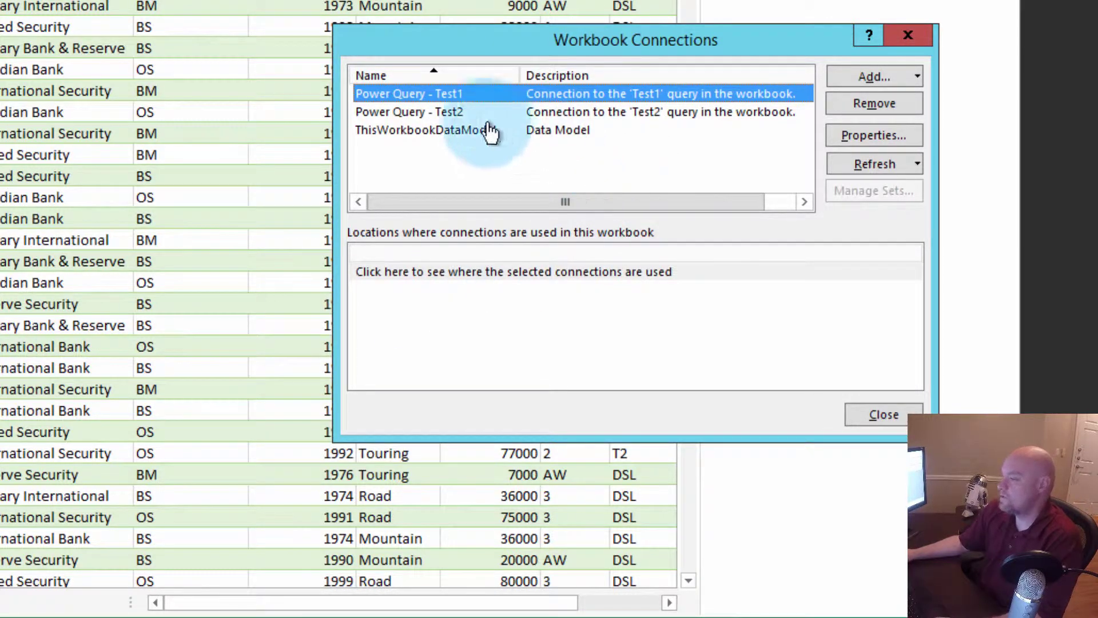
- Copy the Power Query - Test1 connection string into TextPad, where it ends at column 1399
left_click(875, 137)
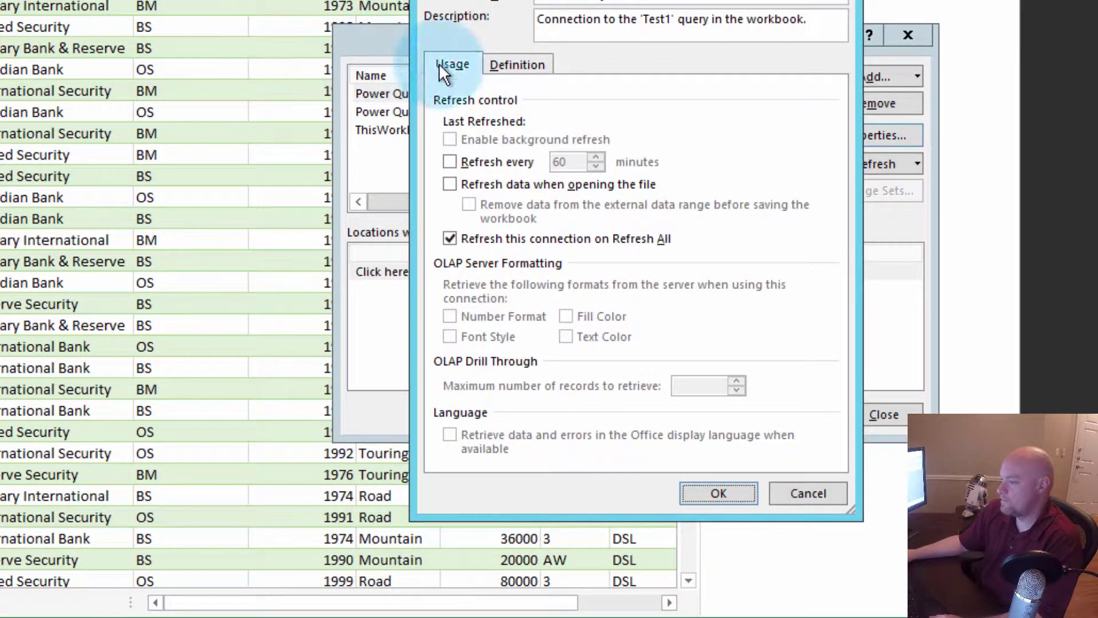
left_click(532, 63)
left_click(723, 218)
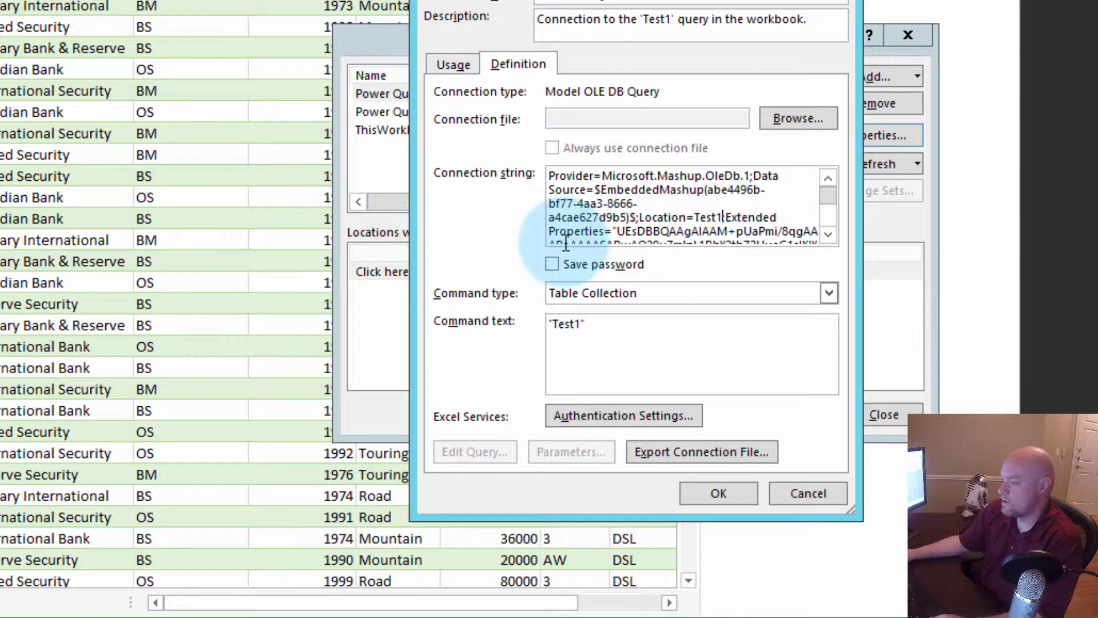
key("ctrl+a")
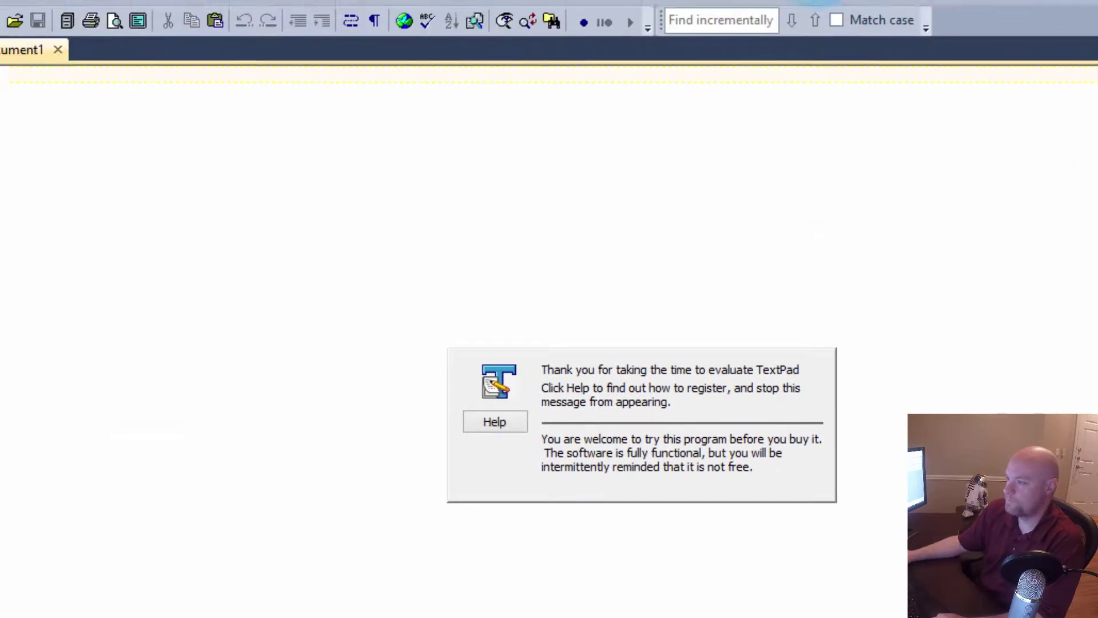
left_click(509, 203)
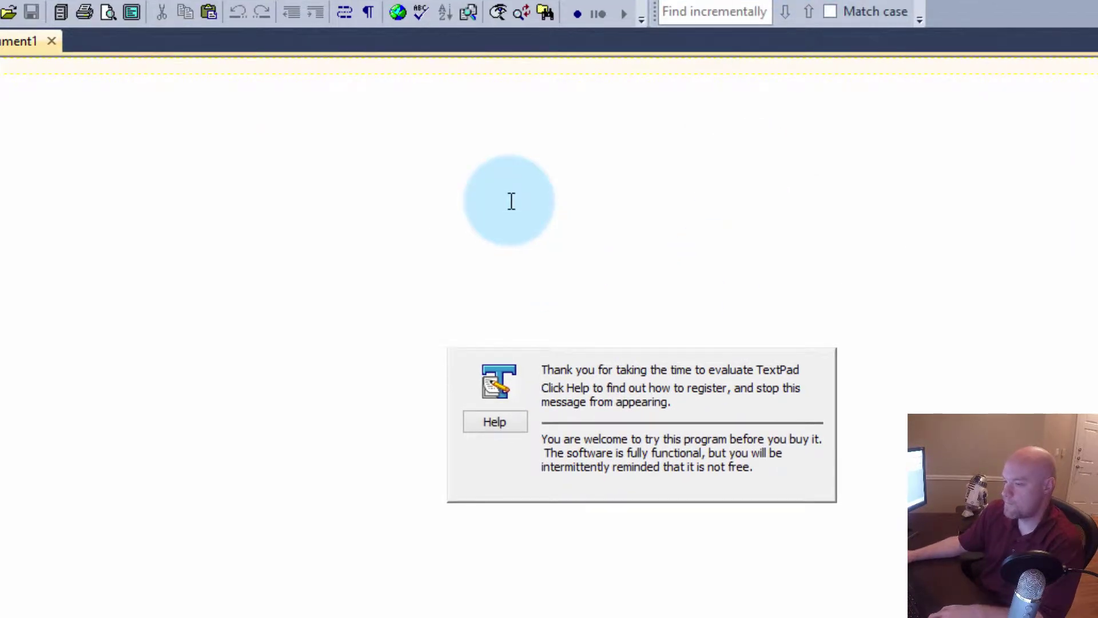
key("ctrl+v")
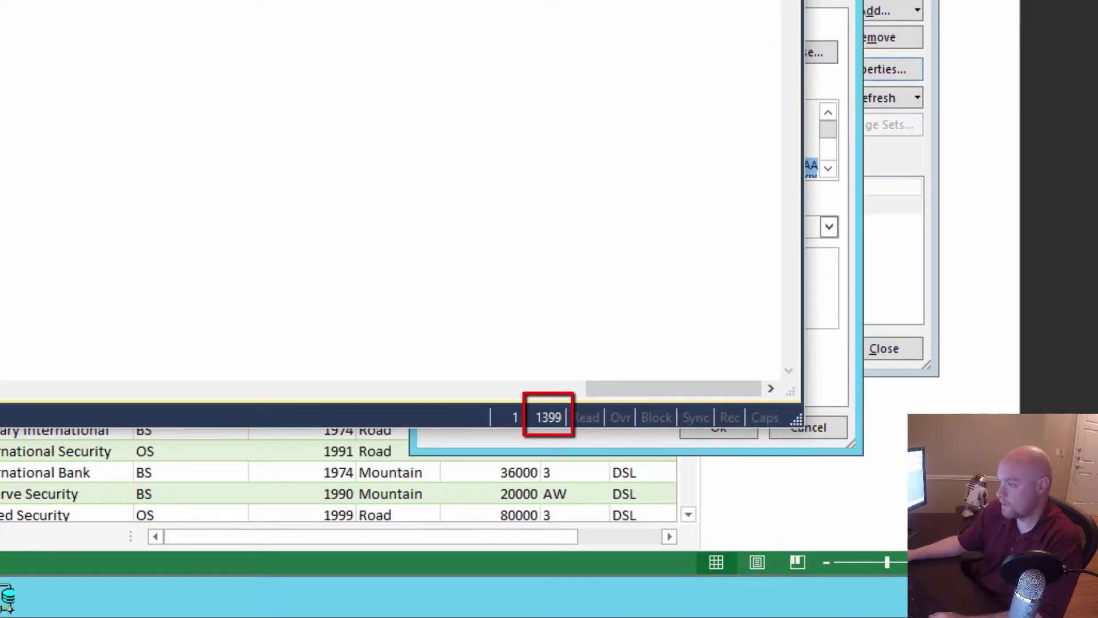
- Cancel Test1's properties and copy the Power Query - Test2 connection string from its Definition tab
left_click(939, 99)
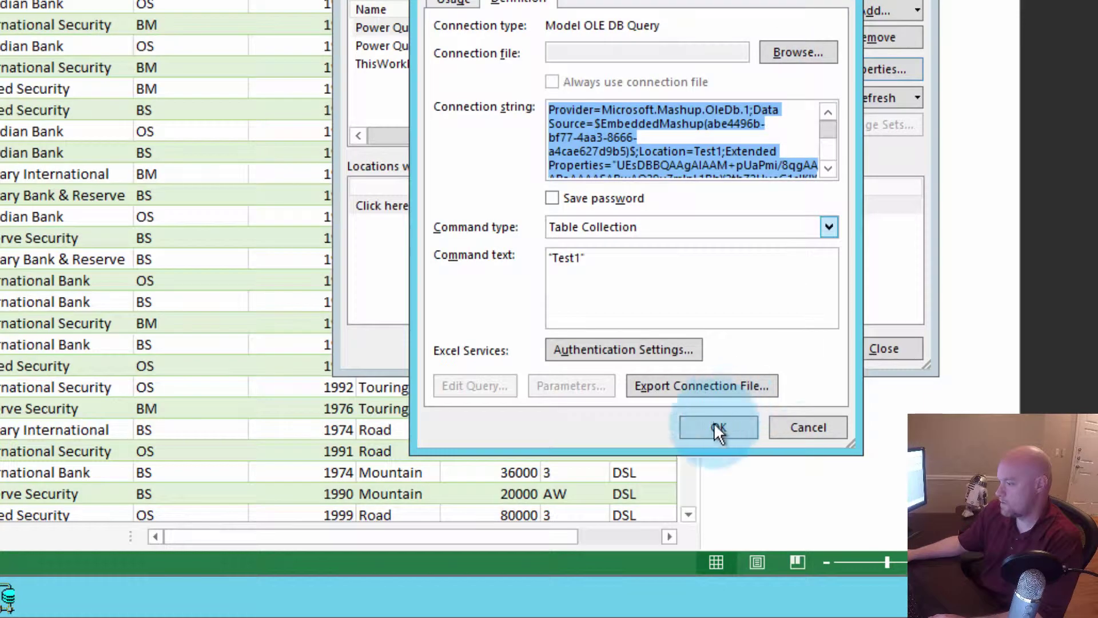
left_click(821, 431)
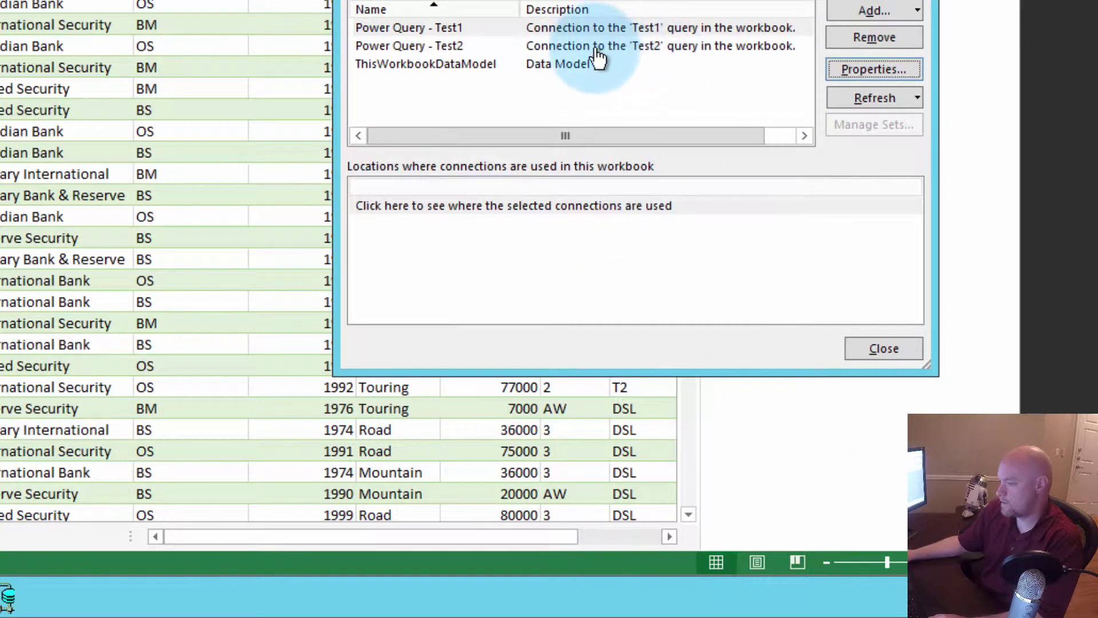
left_click(598, 47)
left_click(871, 67)
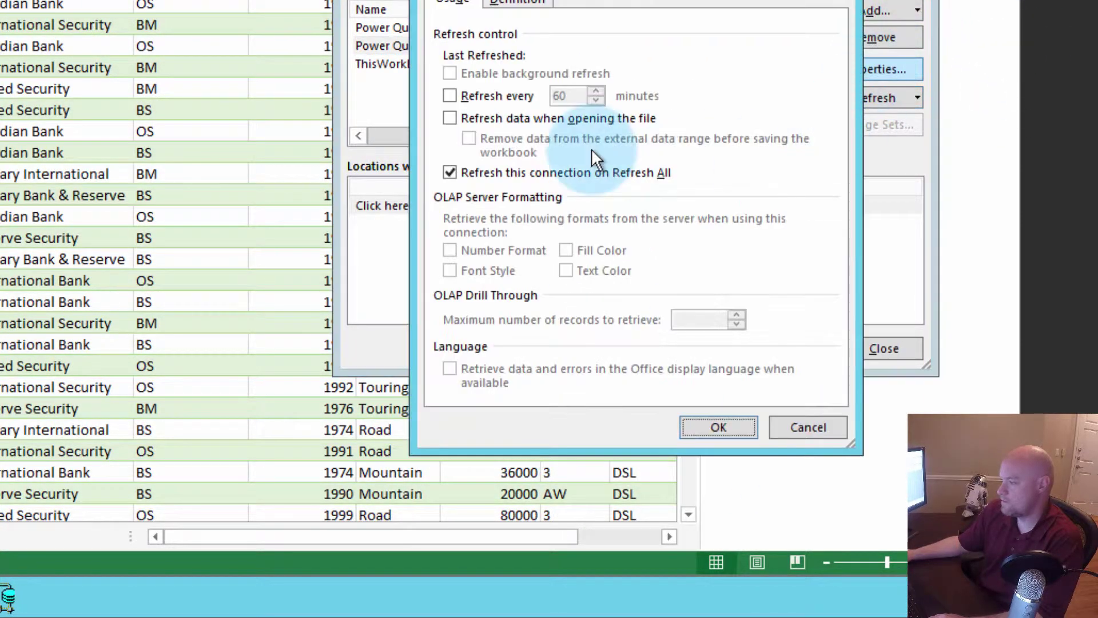
left_click(548, 4)
left_click(729, 127)
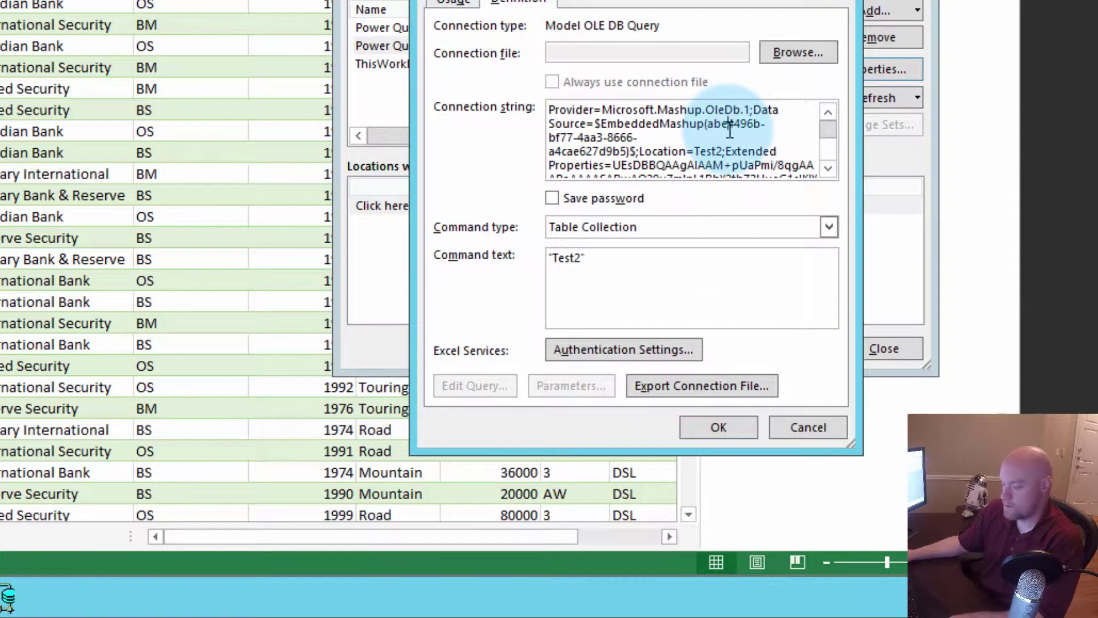
key("ctrl+a")
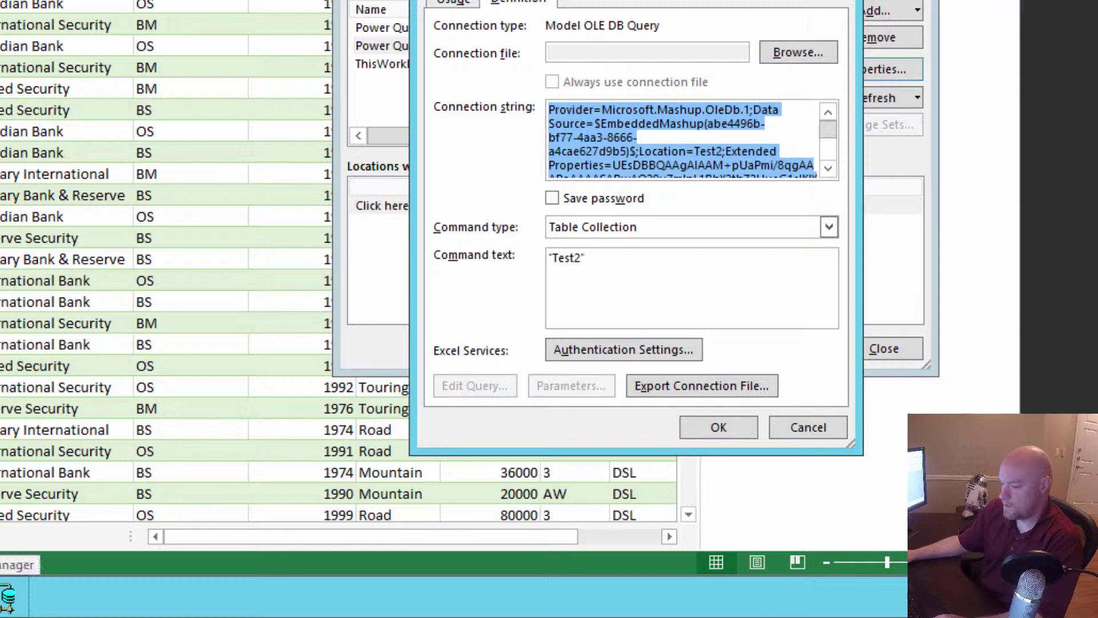
left_click(8, 596)
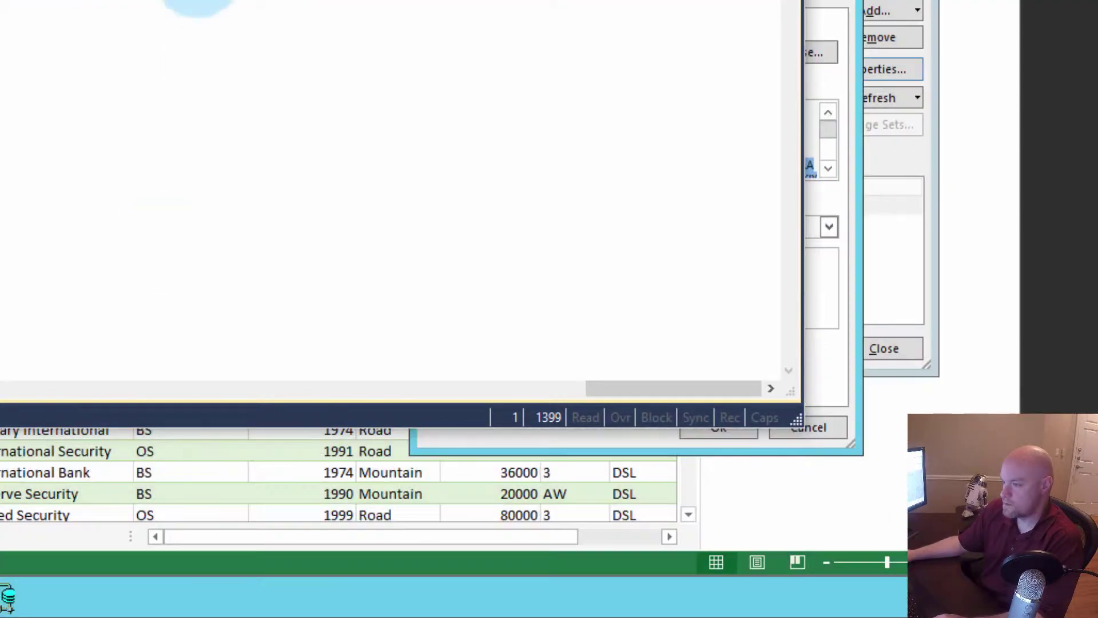
- Paste the Test2 string on line 3, confirm it ends at column 52769, and select the line
key("ctrl+v")
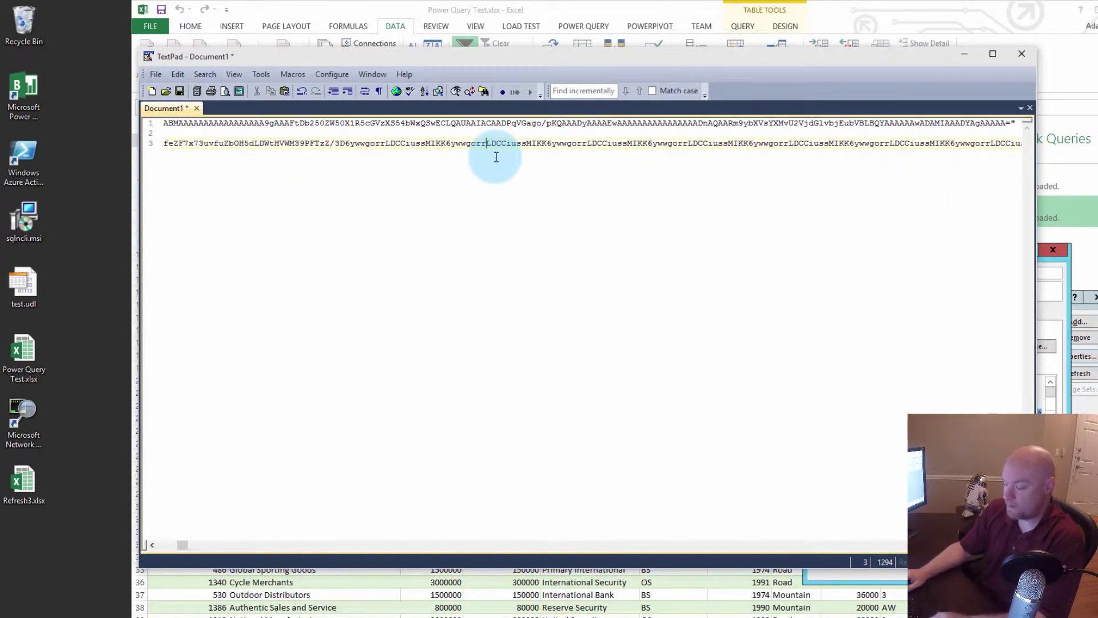
key("End")
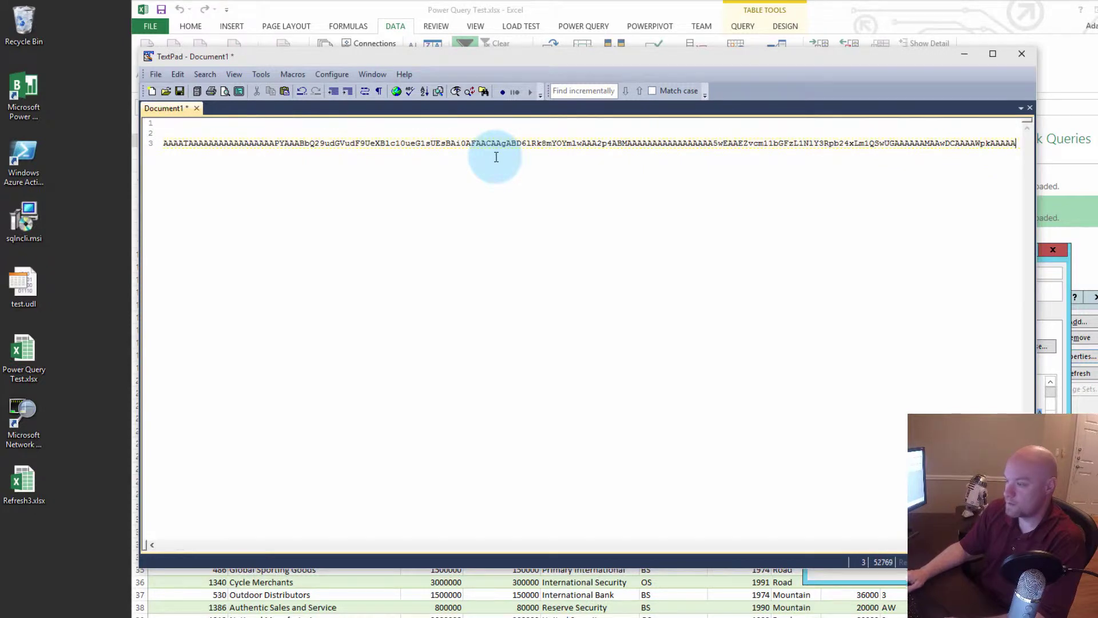
key("shift+Home")
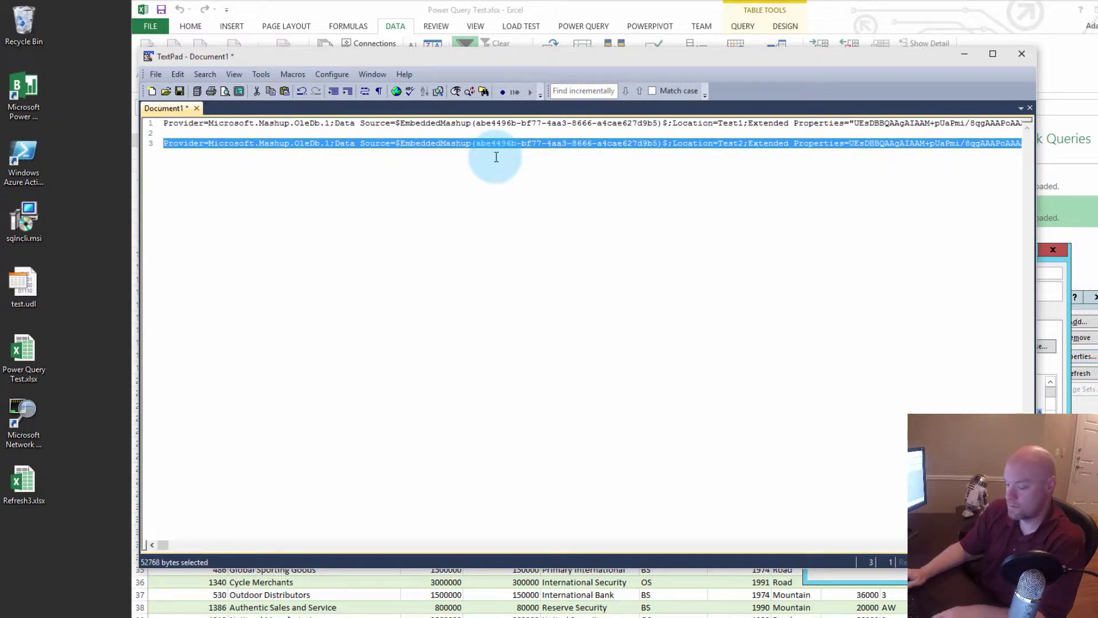
- Replace the admin center's connection string with the Test2 string and submit it
left_click(247, 617)
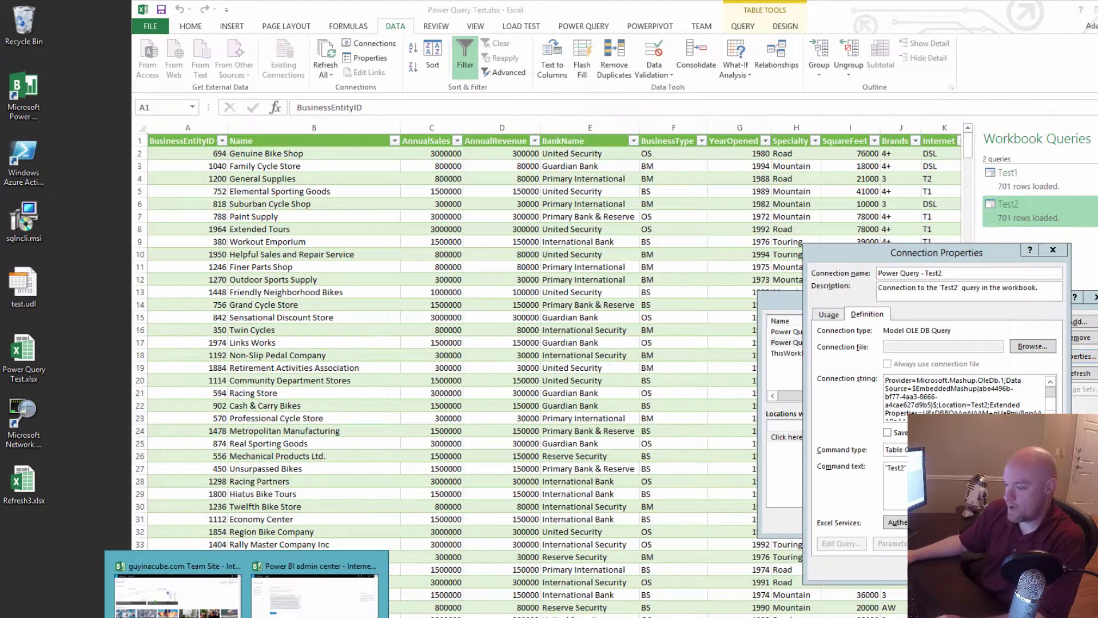
left_click(314, 592)
left_click(318, 319)
left_click(376, 365)
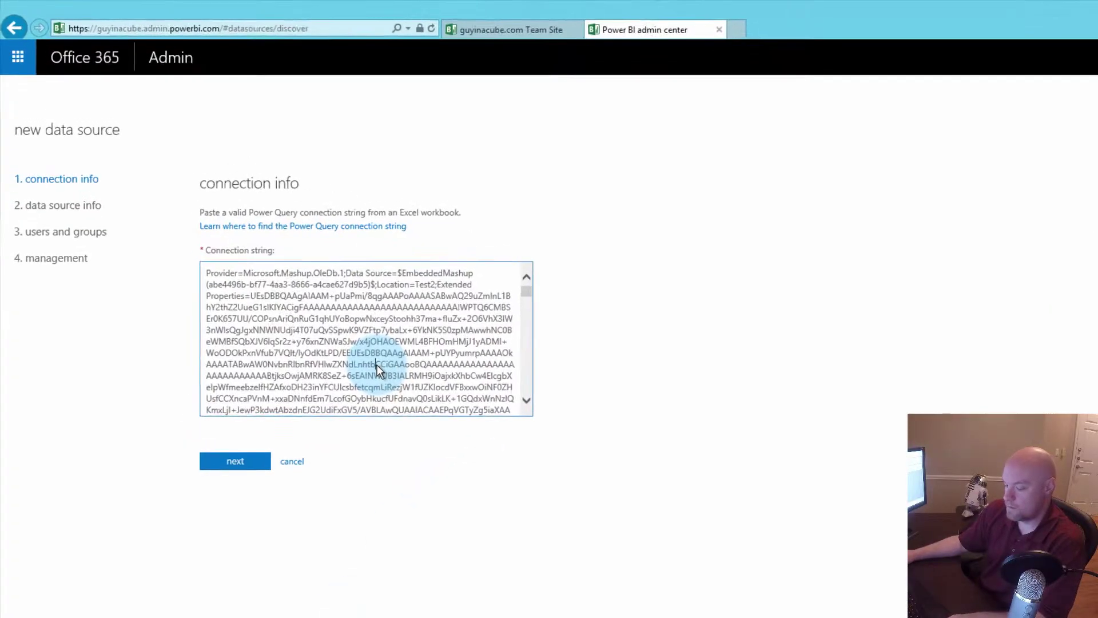
key("ctrl+a")
key("ctrl+v")
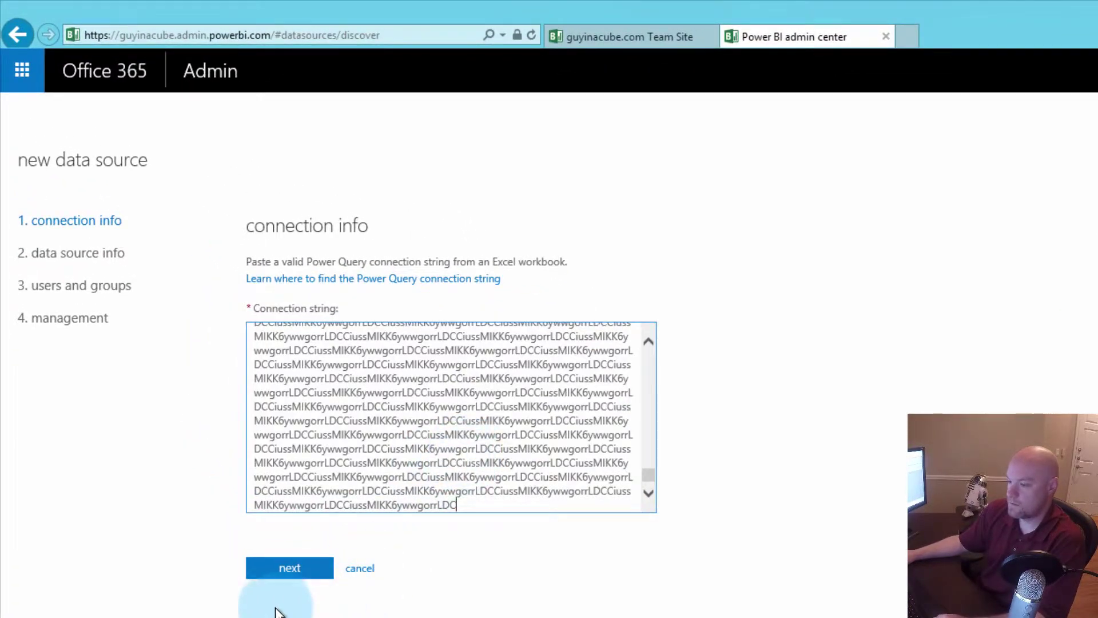
left_click(278, 572)
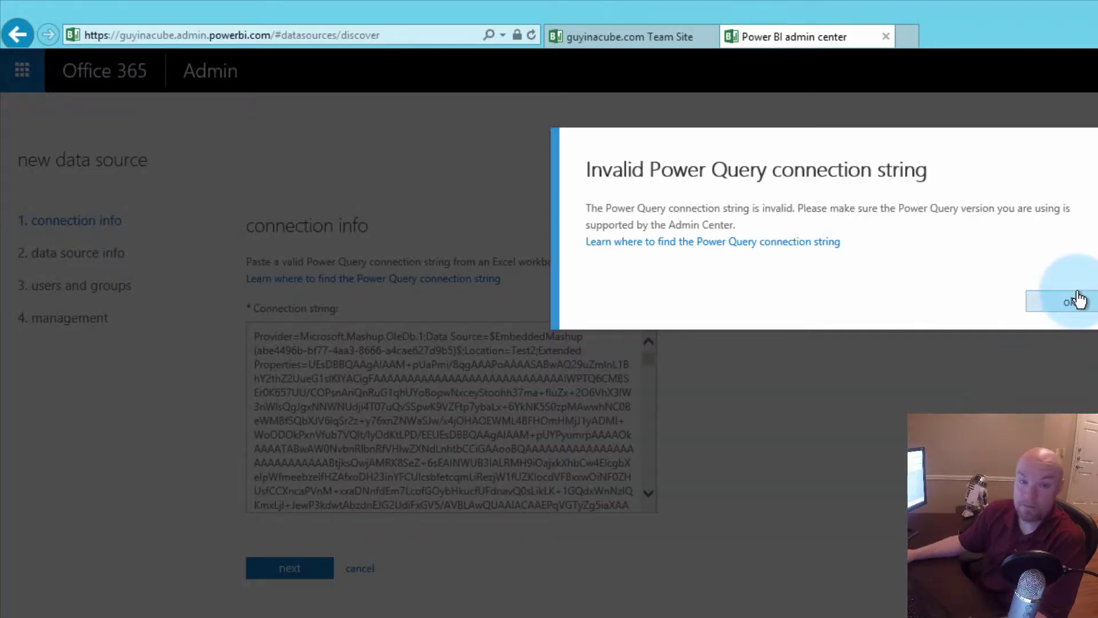
- Dismiss the invalid-string error, copy the box's full contents, and return to TextPad
left_click(1069, 302)
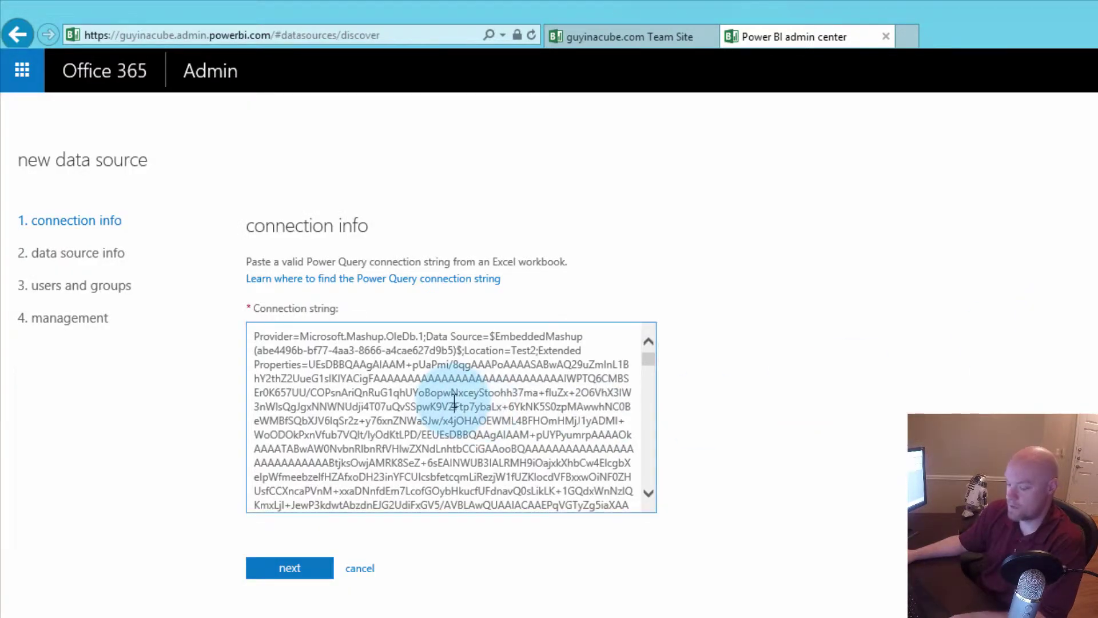
key("ctrl+a")
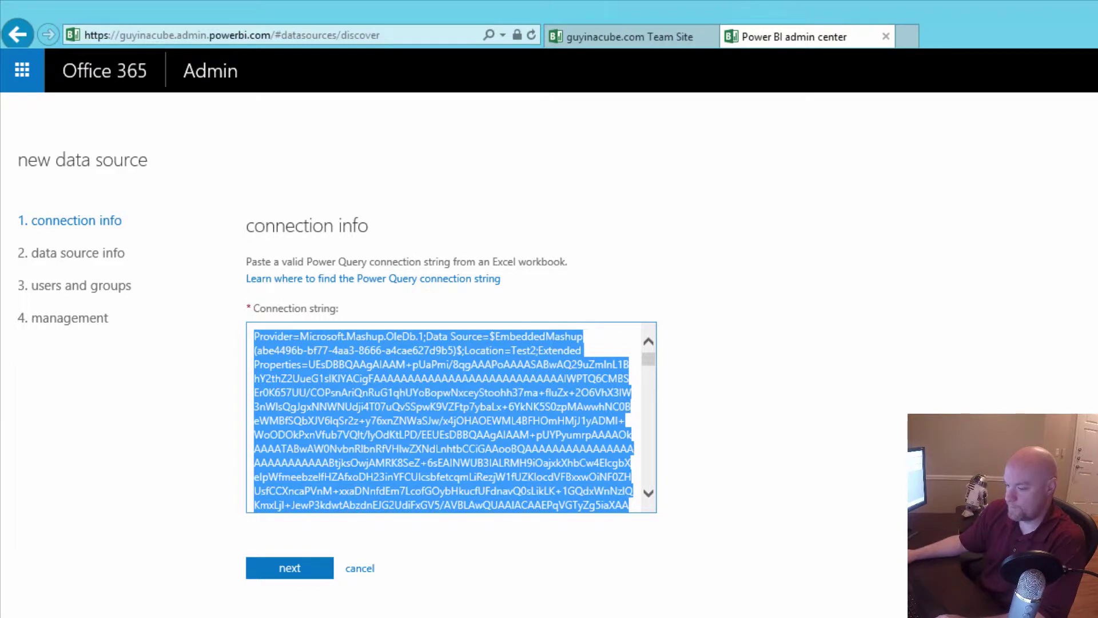
key("alt+Tab")
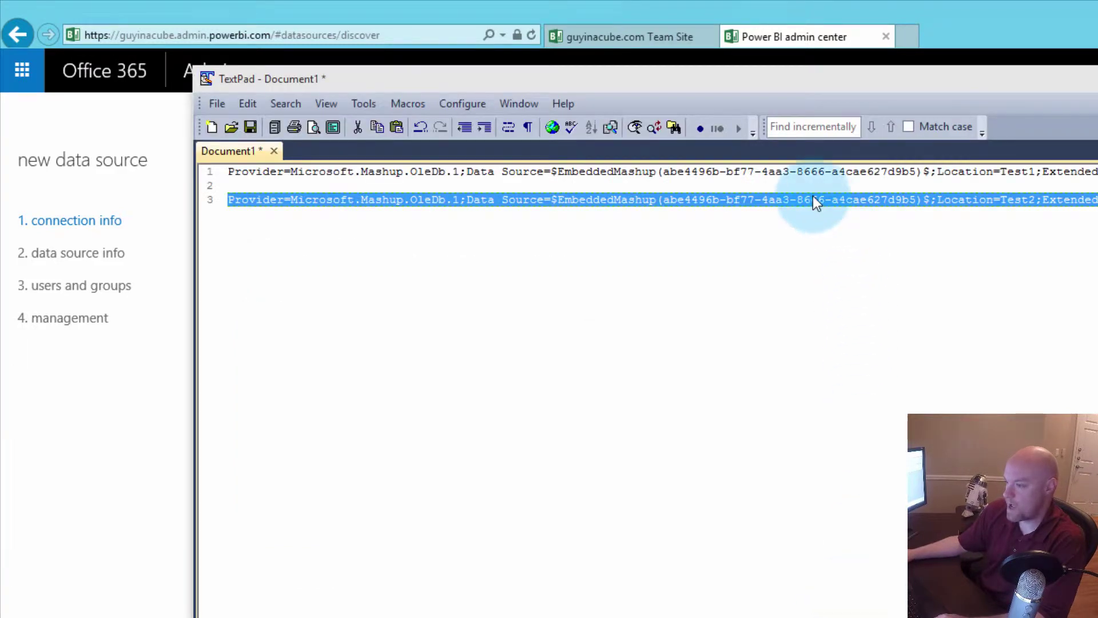
- Paste the string copied from the admin center on line 5, reaching column 32769
left_click(815, 202)
key("ctrl+End")
key("Return")
key("Return")
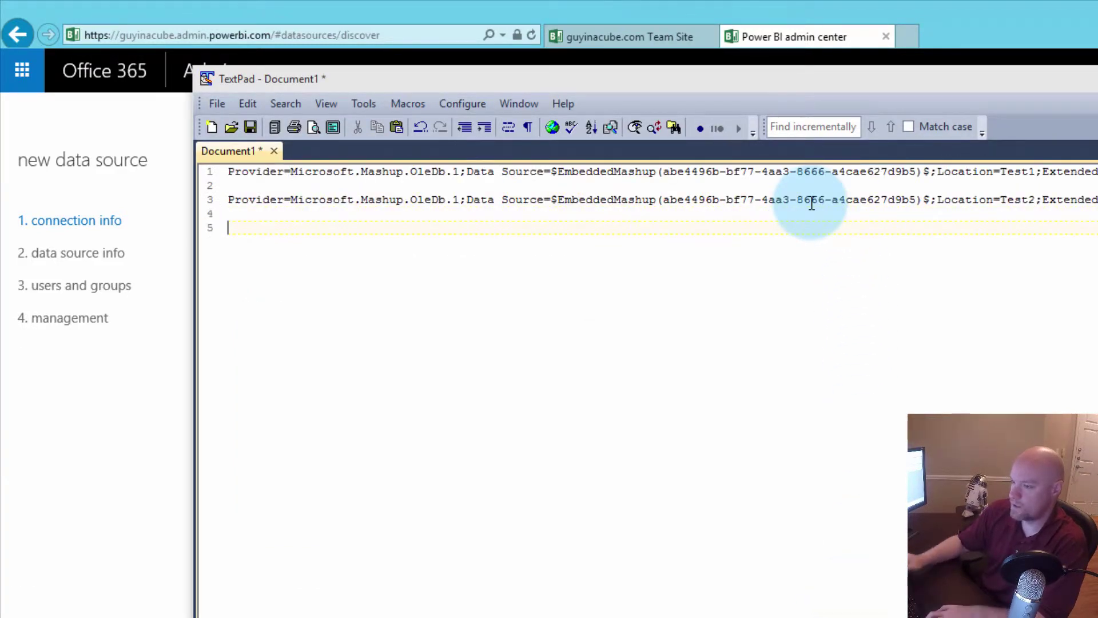
key("ctrl+v")
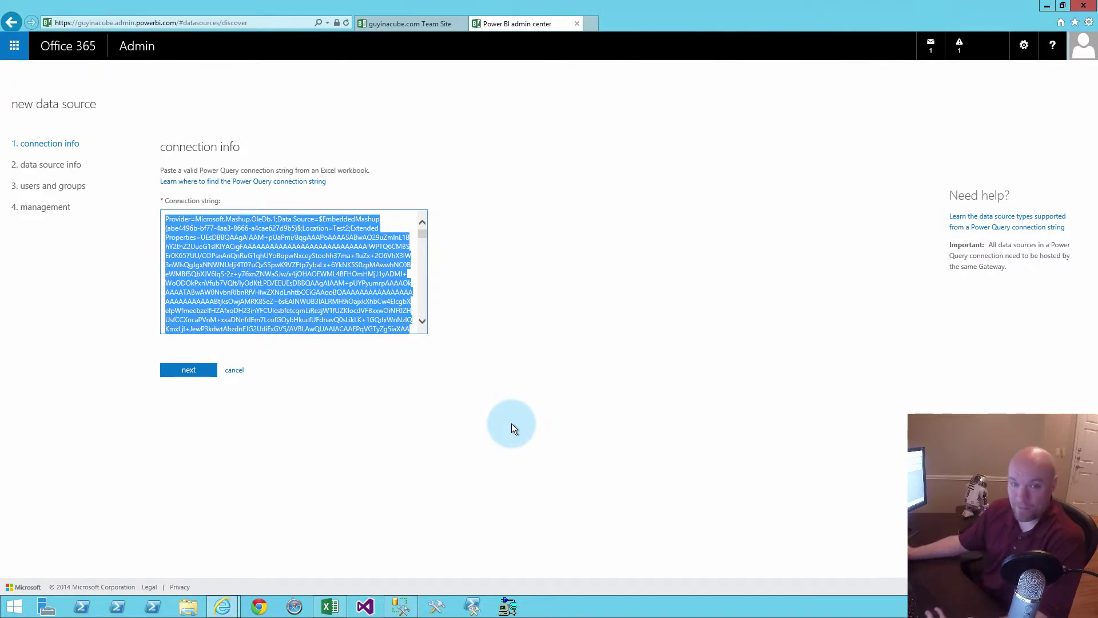
- Show the Test1 query's peek: 12 columns, loaded to worksheet and Data Model, AdventureWorks2014 source
left_click(331, 605)
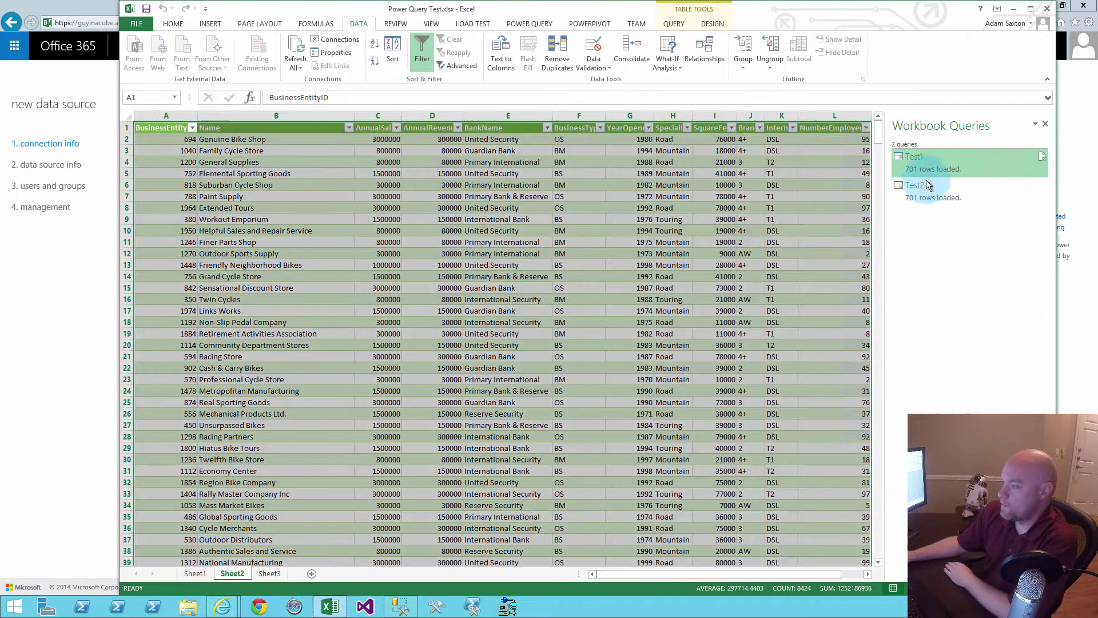
right_click(921, 160)
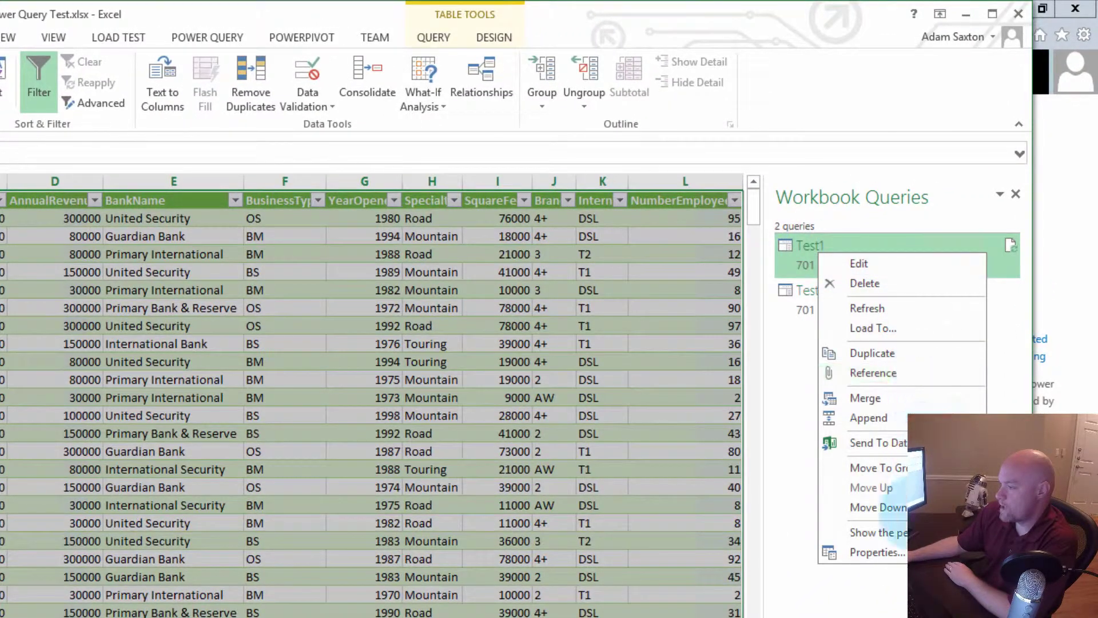
left_click(875, 532)
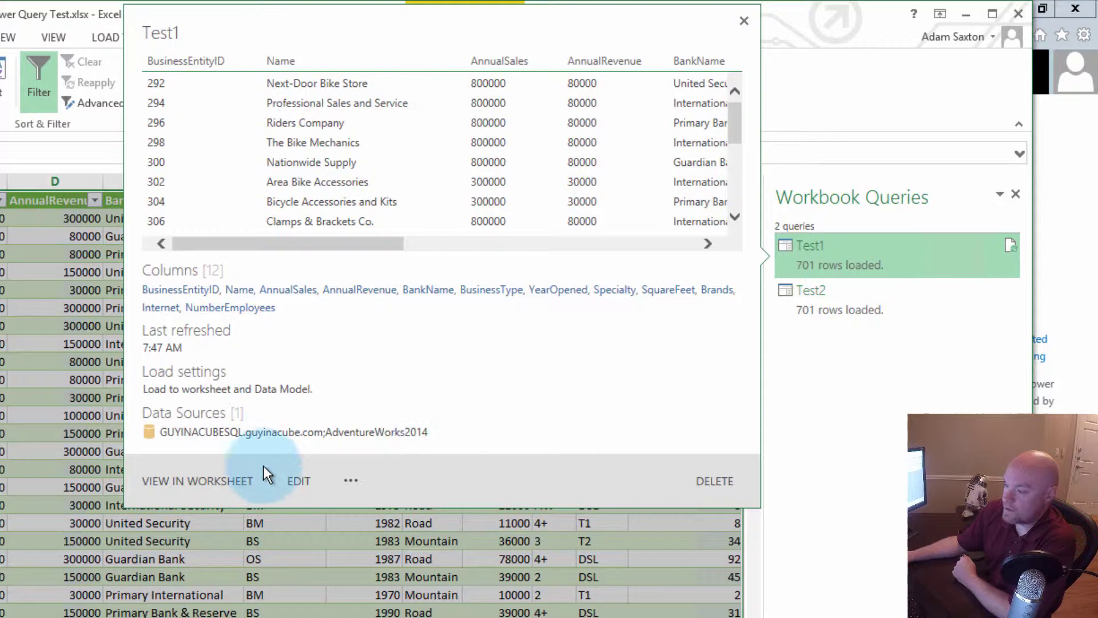
- Inspect Test1's Query Properties, finding an empty description, and cancel without changes
left_click(351, 479)
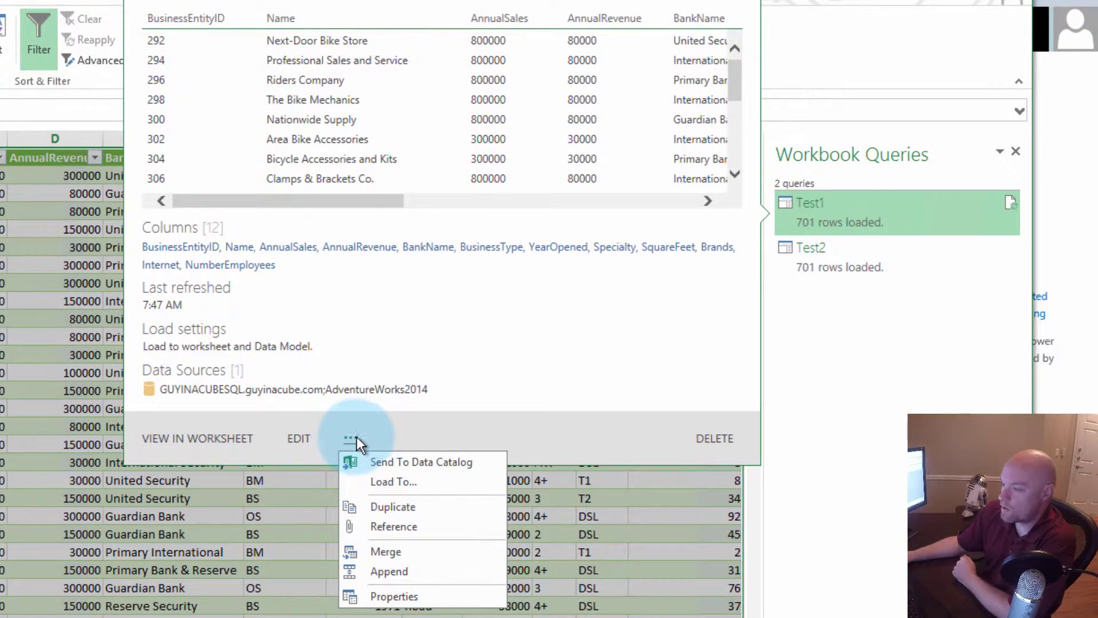
left_click(394, 597)
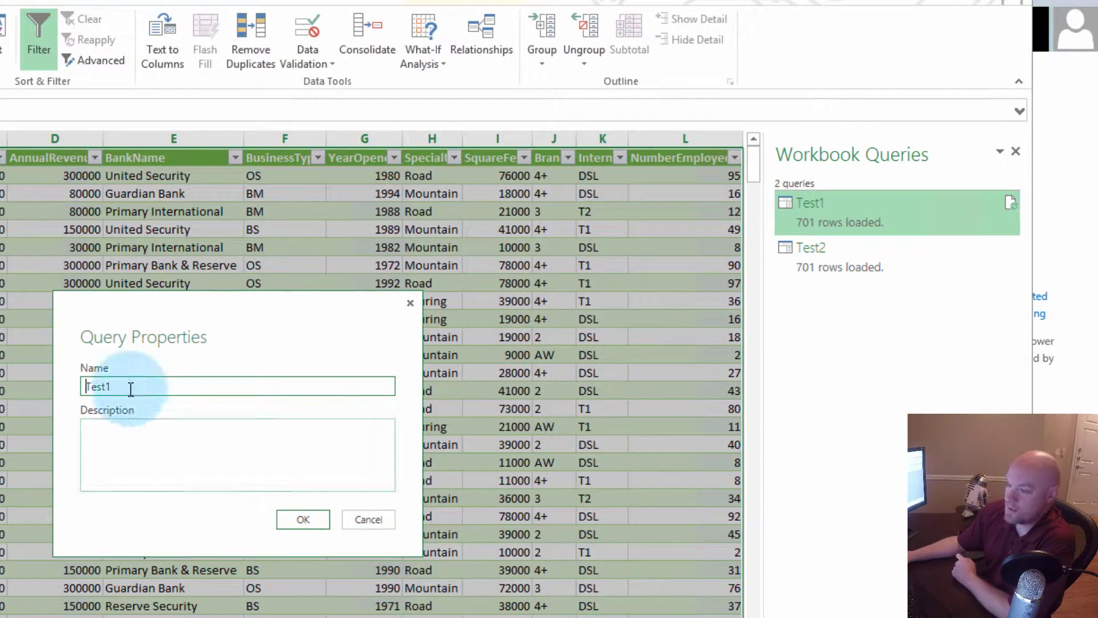
left_click(160, 475)
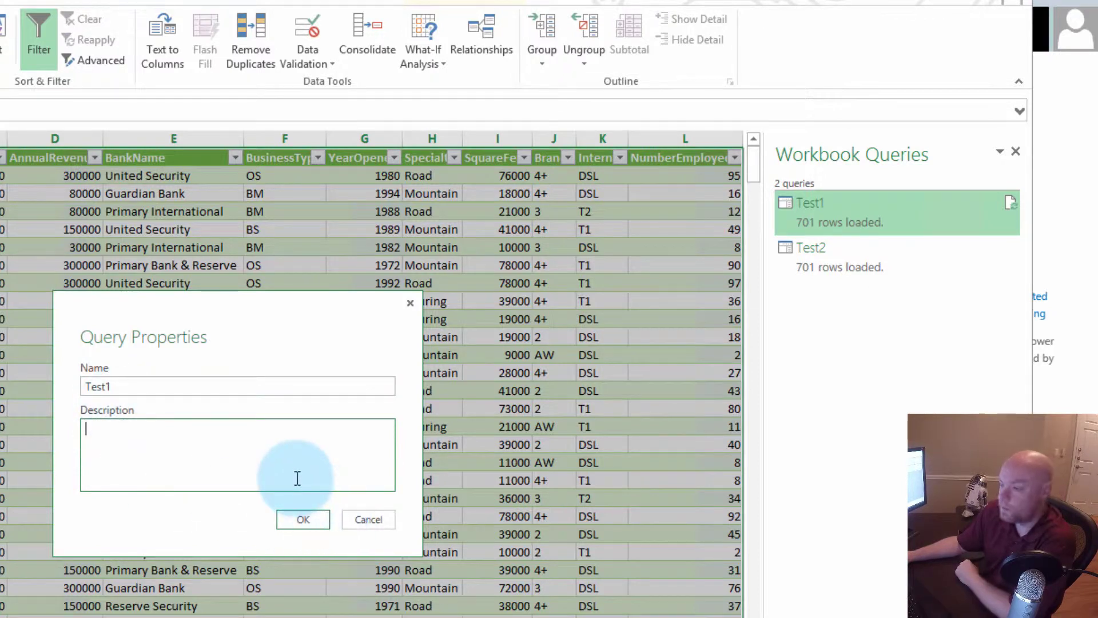
left_click(366, 520)
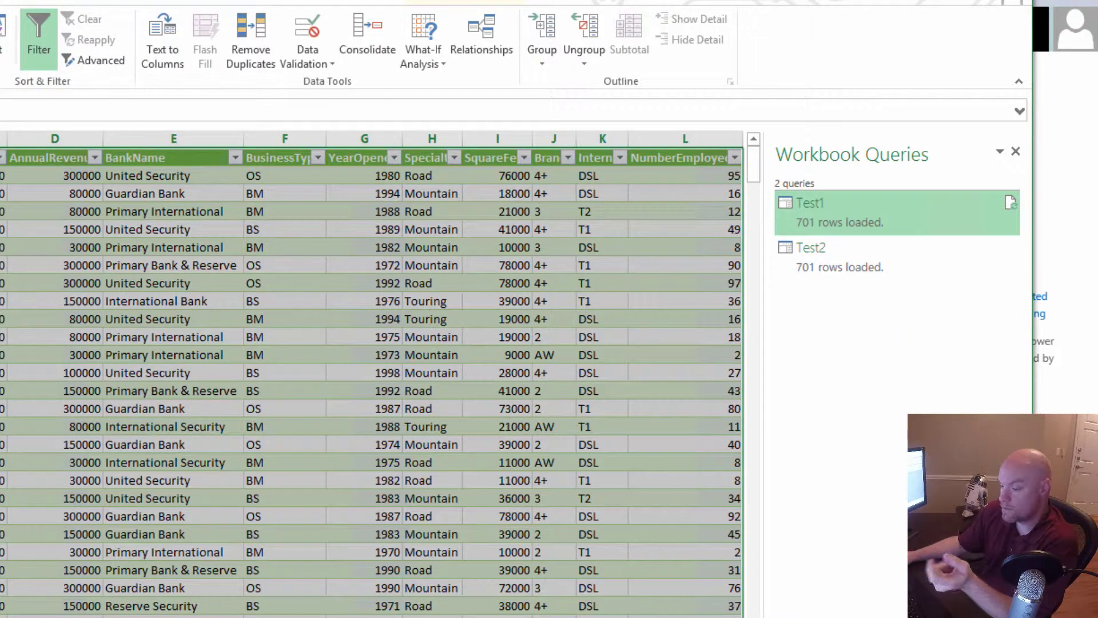
- Copy the Test2 connection string from TextPad line 3 into a new Notepad document
key("alt+Tab")
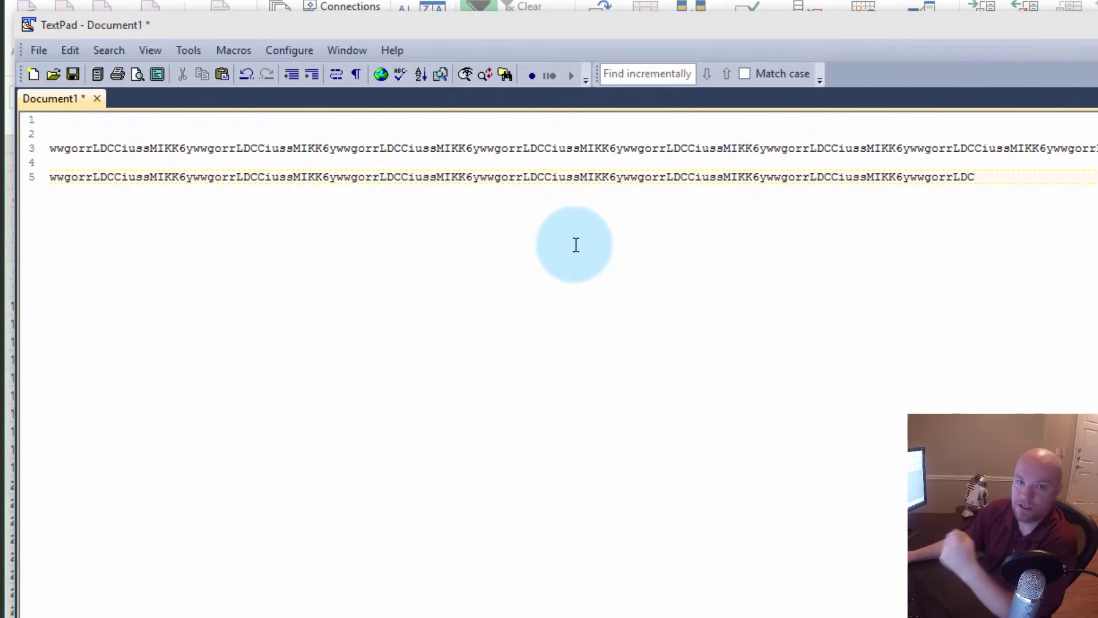
left_click(652, 150)
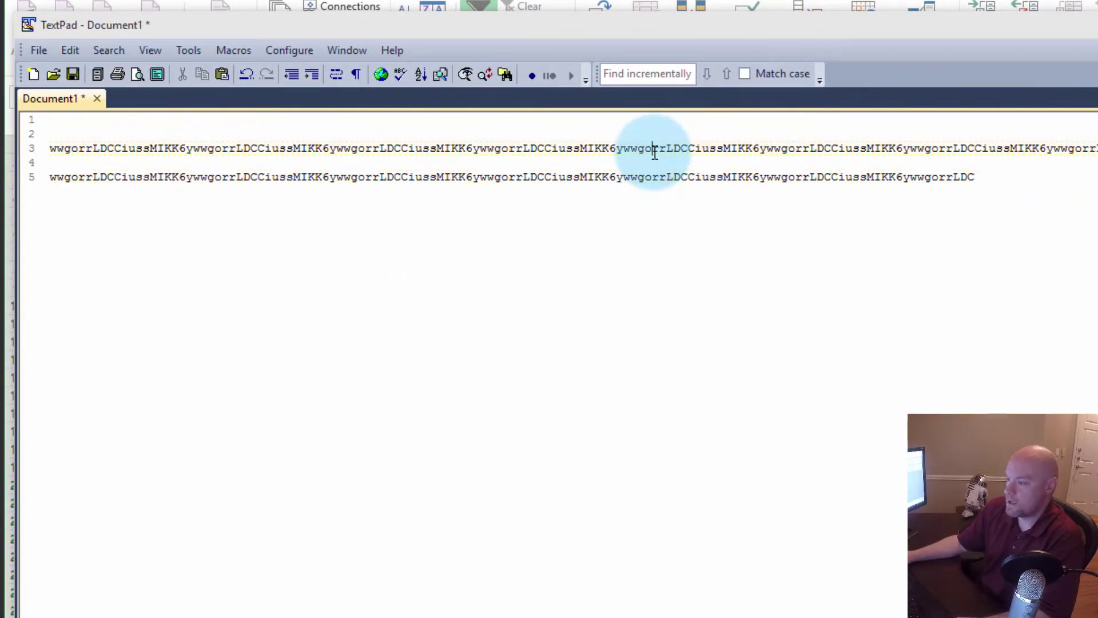
triple_click(654, 151)
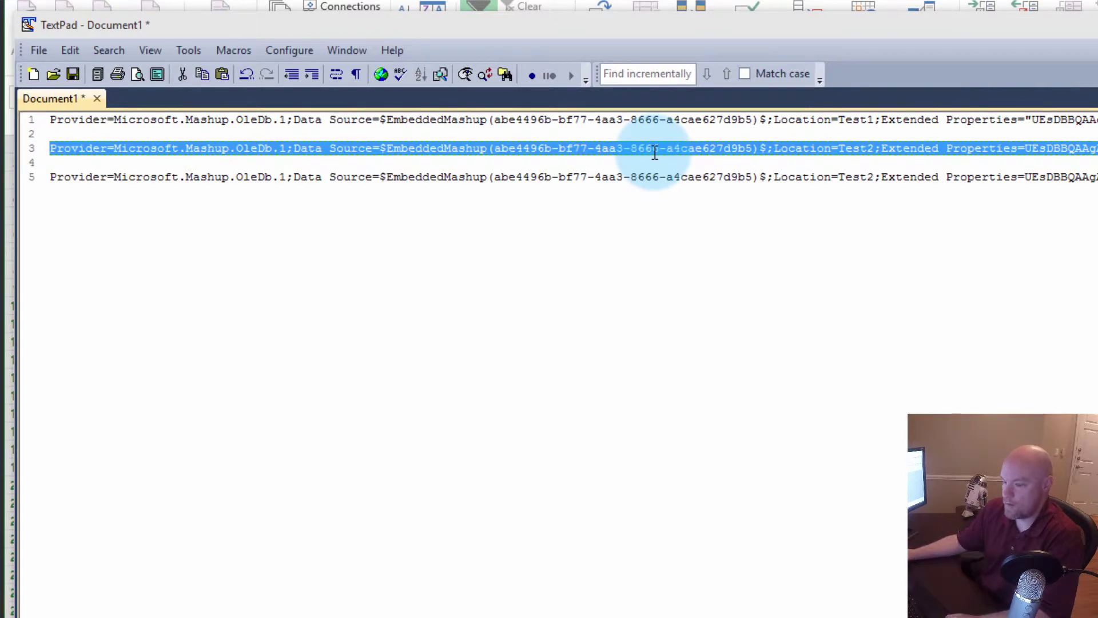
left_click(274, 549)
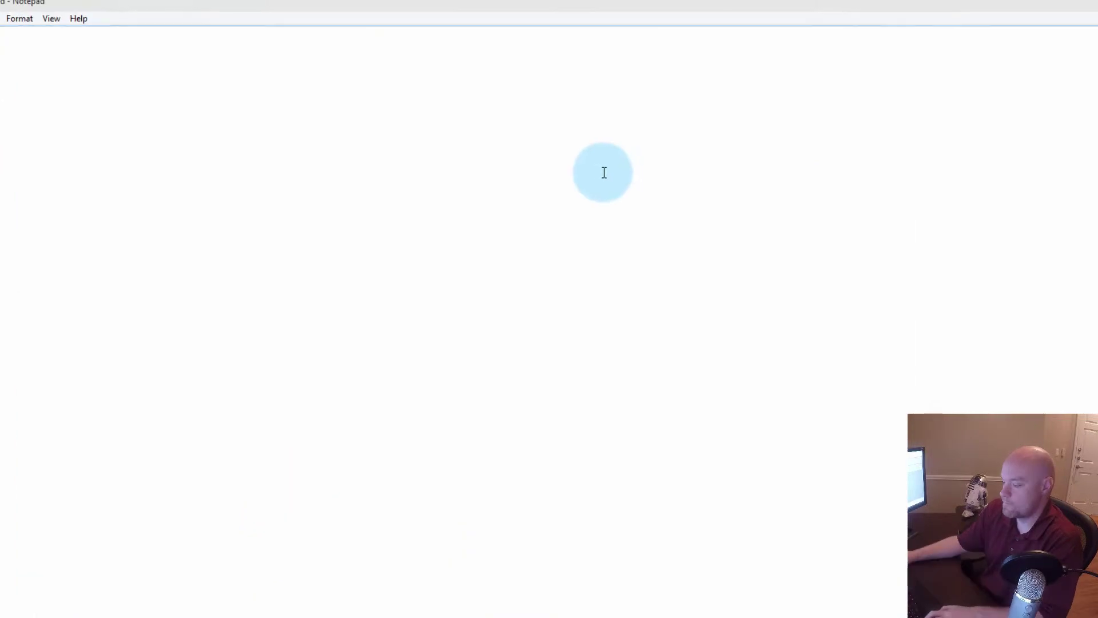
key("ctrl+v")
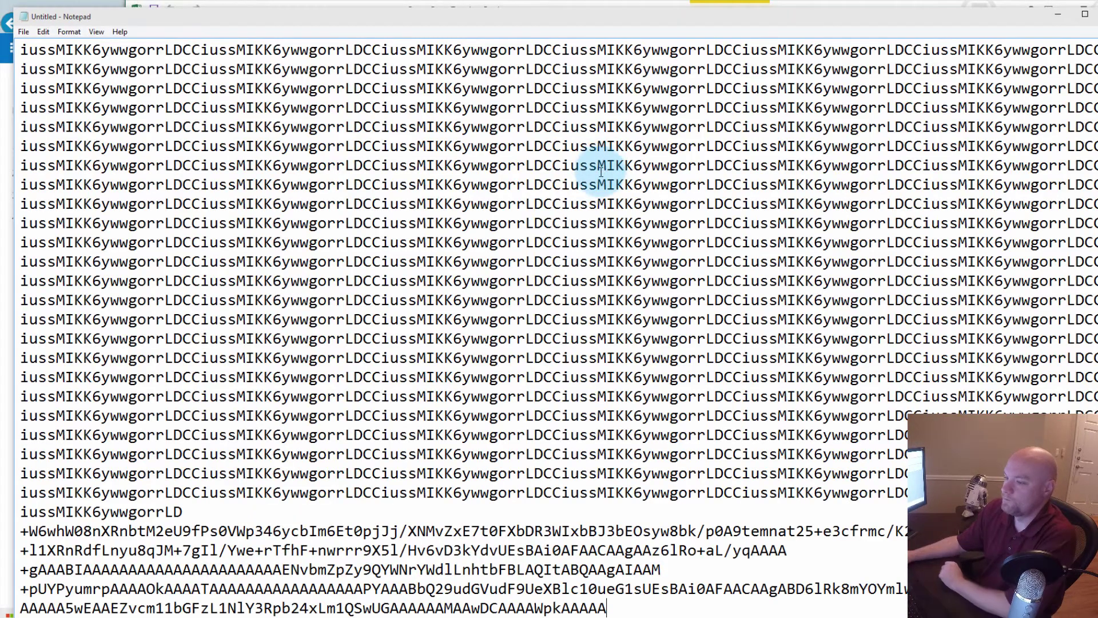
key("ctrl+Home")
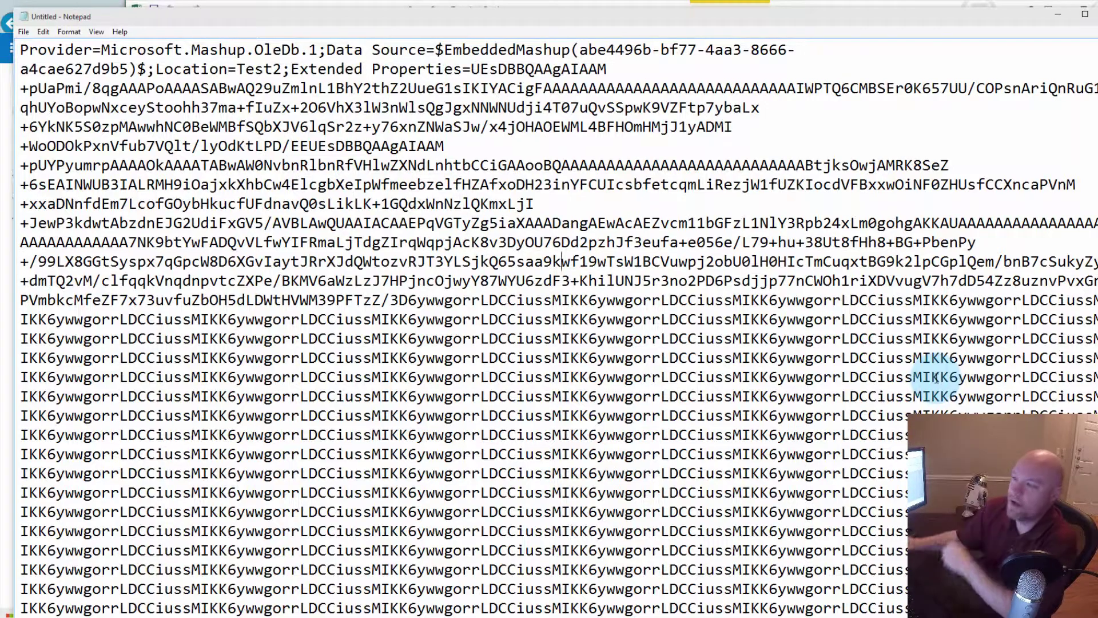
- Open the Test2 query's Properties in Excel and select its entire long description
left_click(1064, 13)
left_click(925, 75)
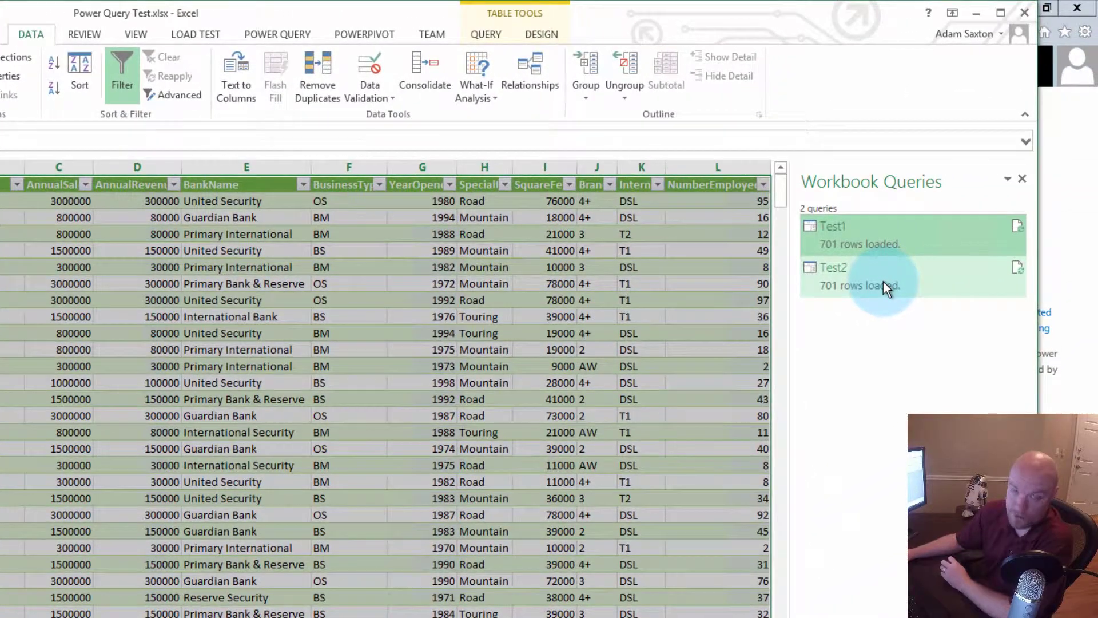
right_click(883, 282)
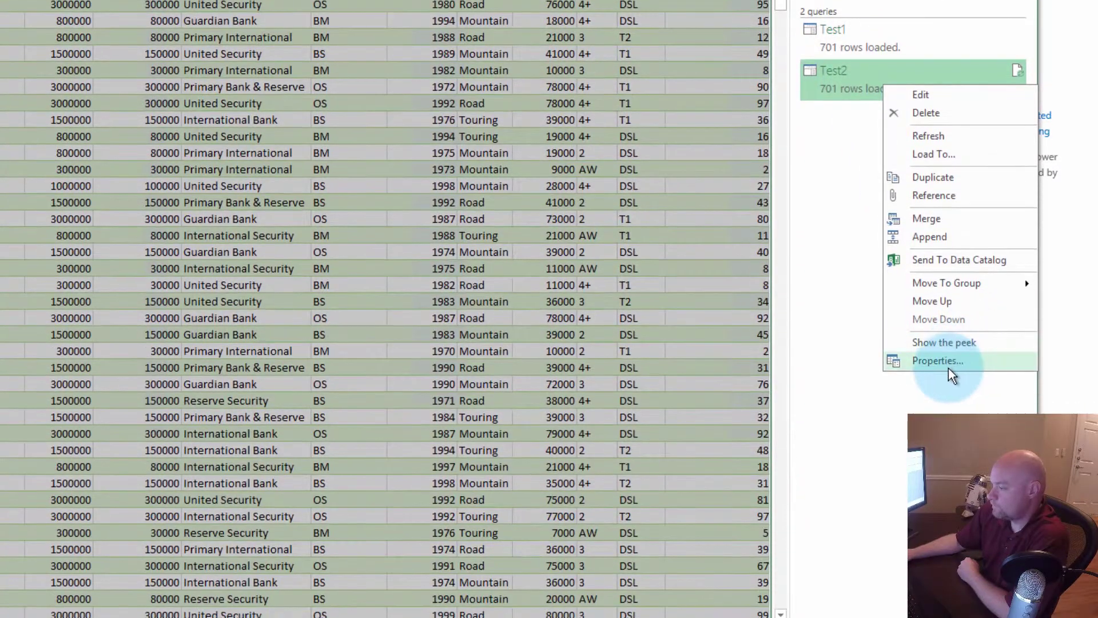
left_click(946, 361)
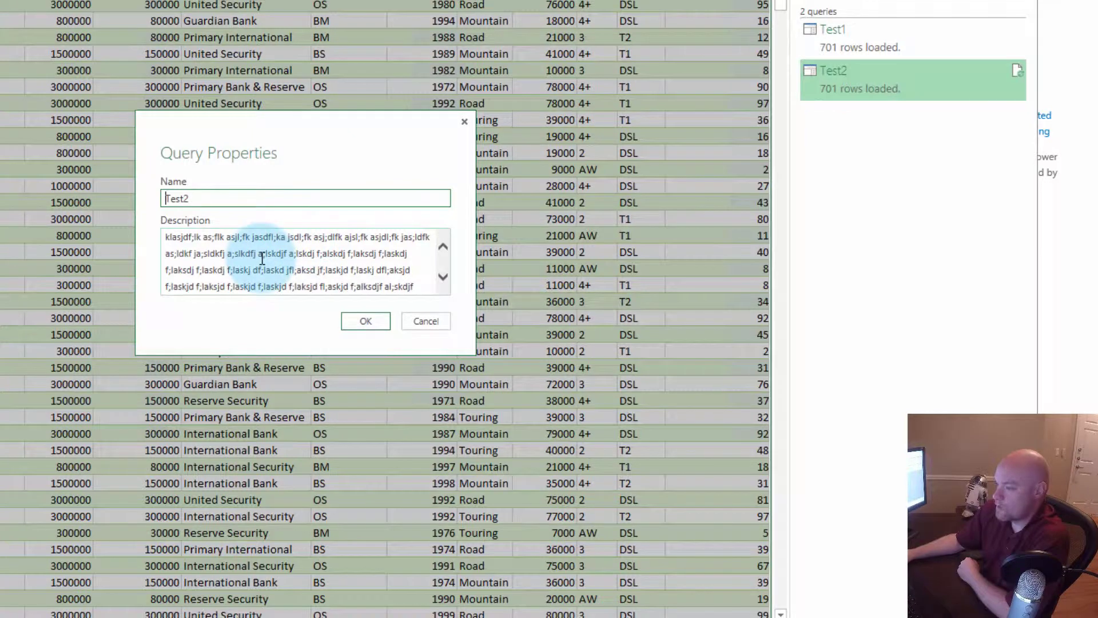
left_click(262, 258)
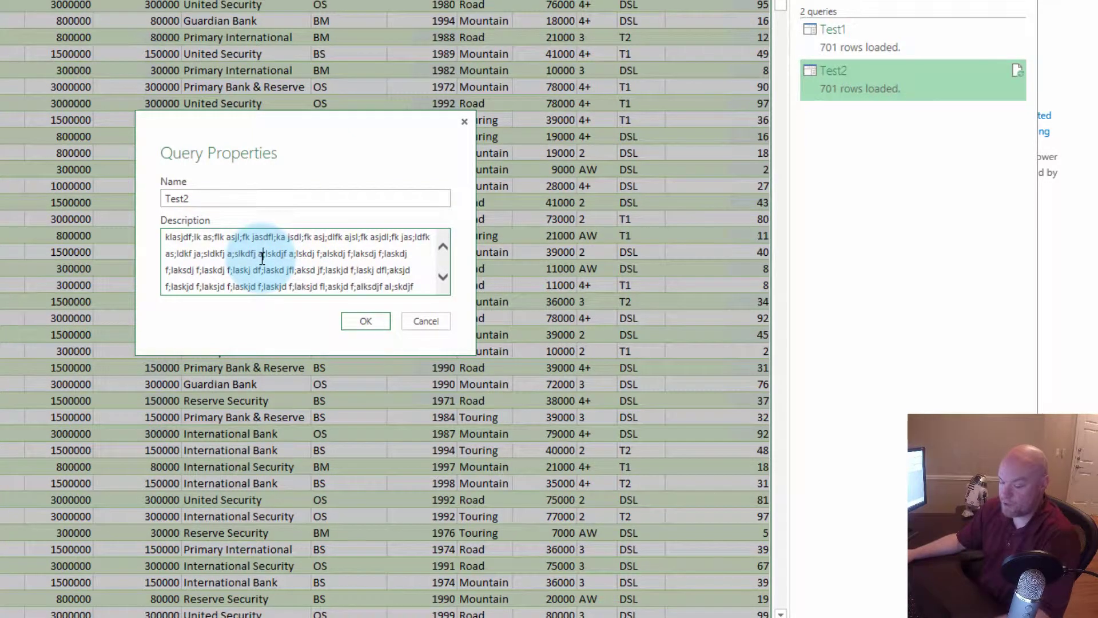
key("ctrl+a")
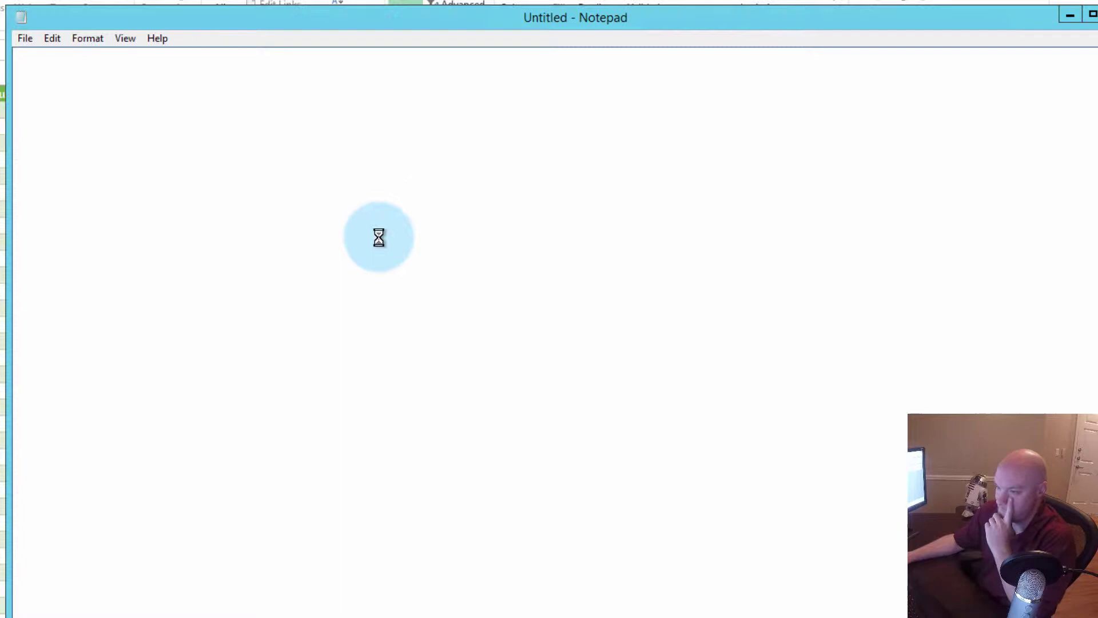
- Paste Test2's description into Notepad, clear it, then paste the repeated gibberish again
key("ctrl+v")
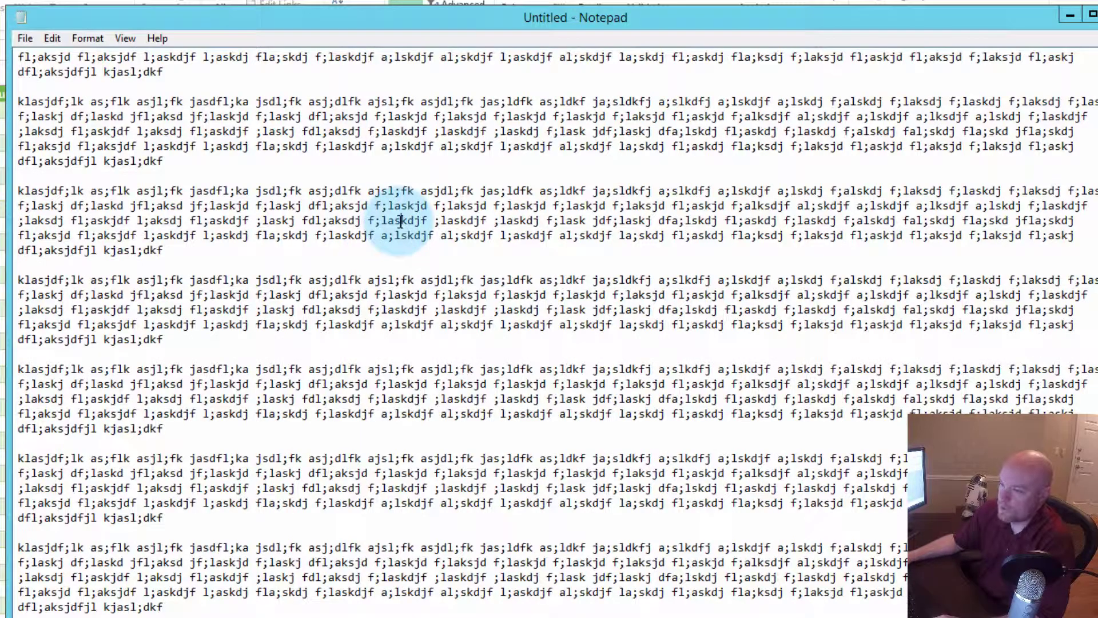
scroll(490, 355, "down", 3)
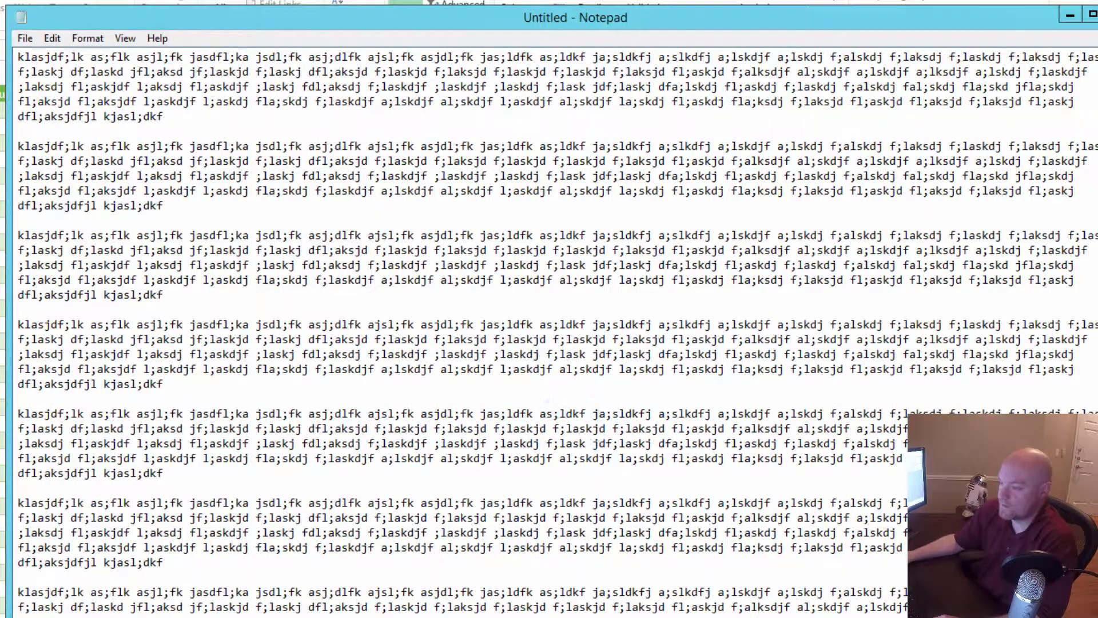
scroll(557, 333, "up", 1)
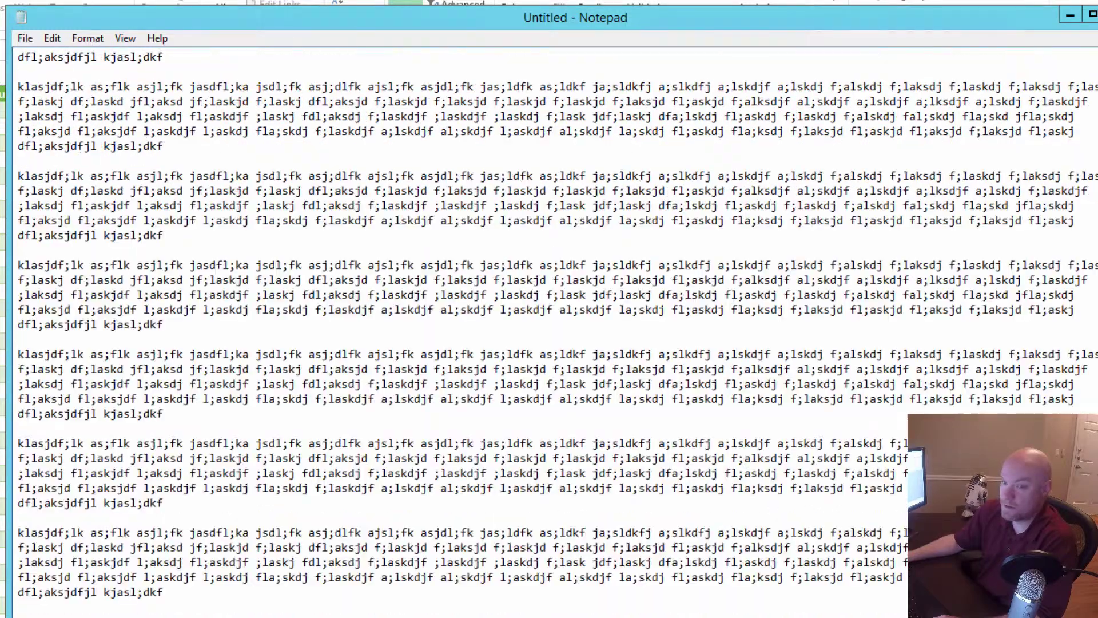
key("ctrl+z")
key("ctrl+v")
key("ctrl+v")
key("ctrl+v")
key("ctrl+v")
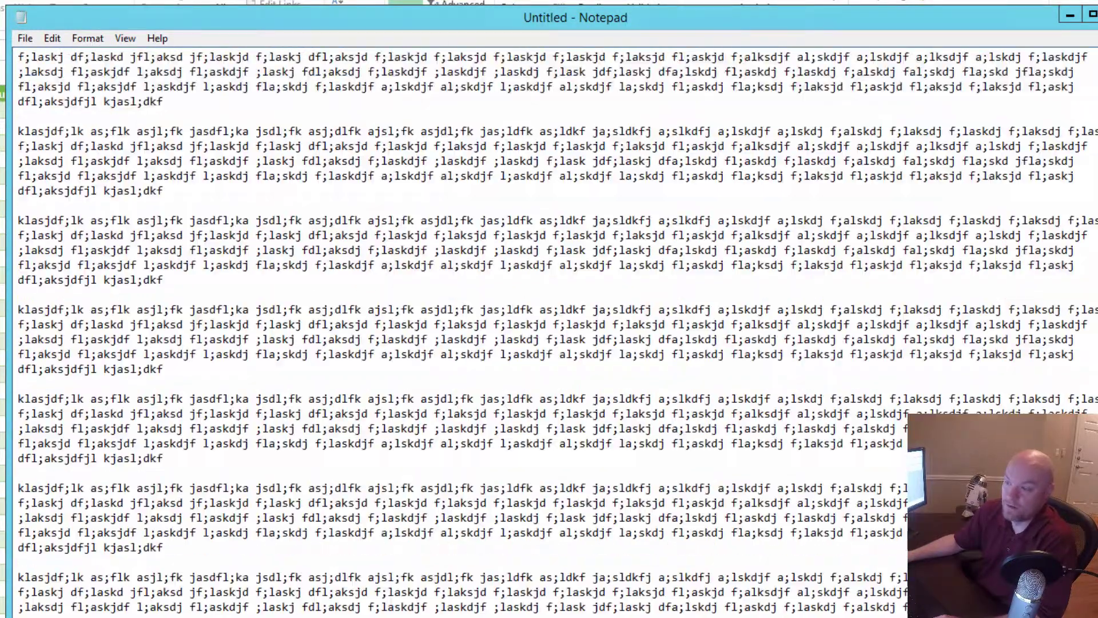